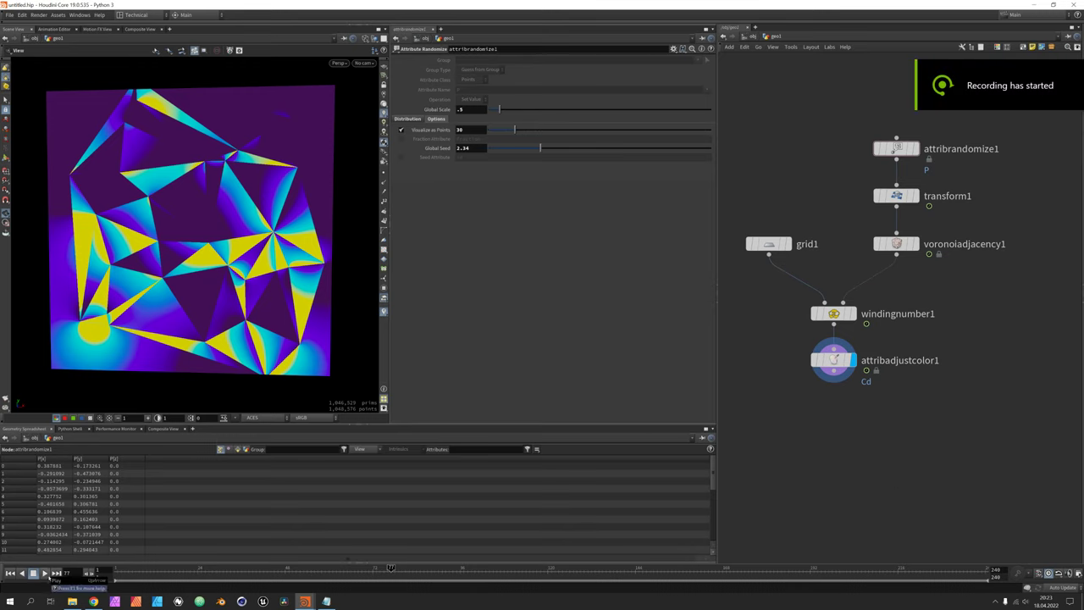
Play back the finished color pattern animation to preview the effect
left_click(45, 574)
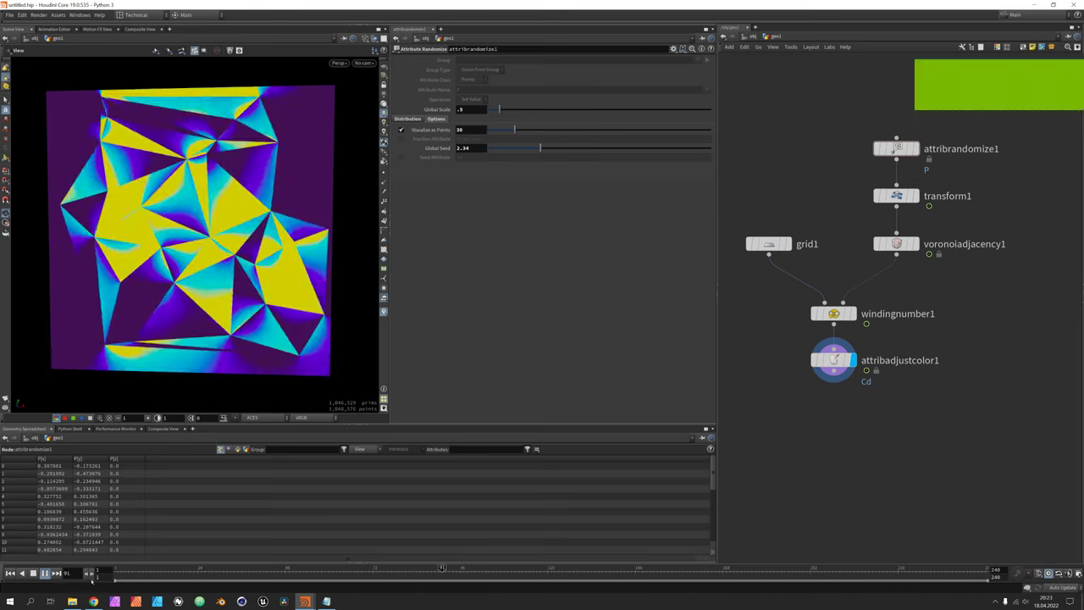
left_click(45, 574)
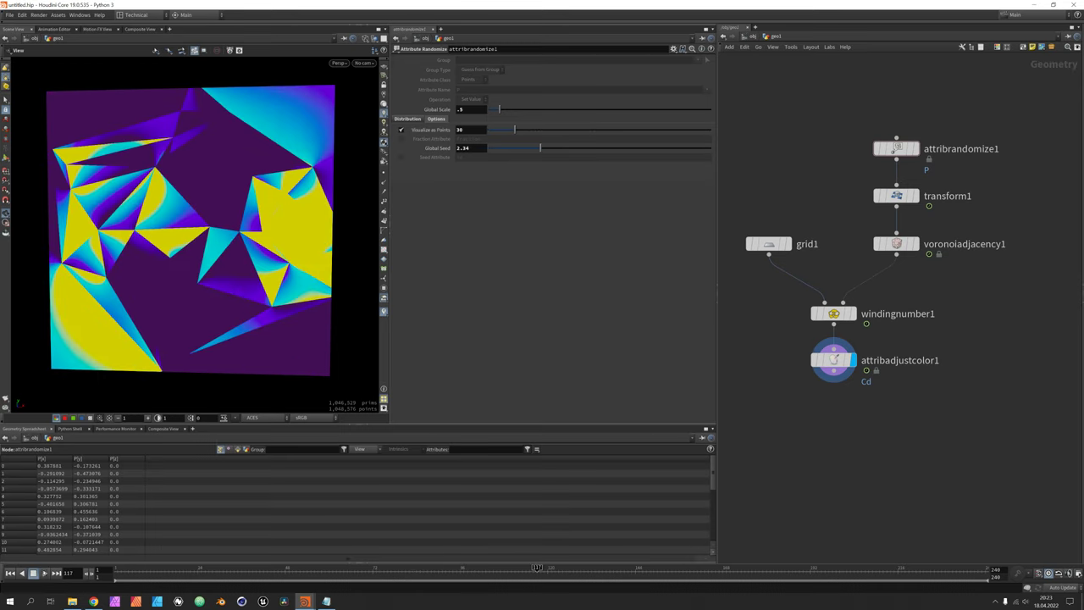
left_click(45, 573)
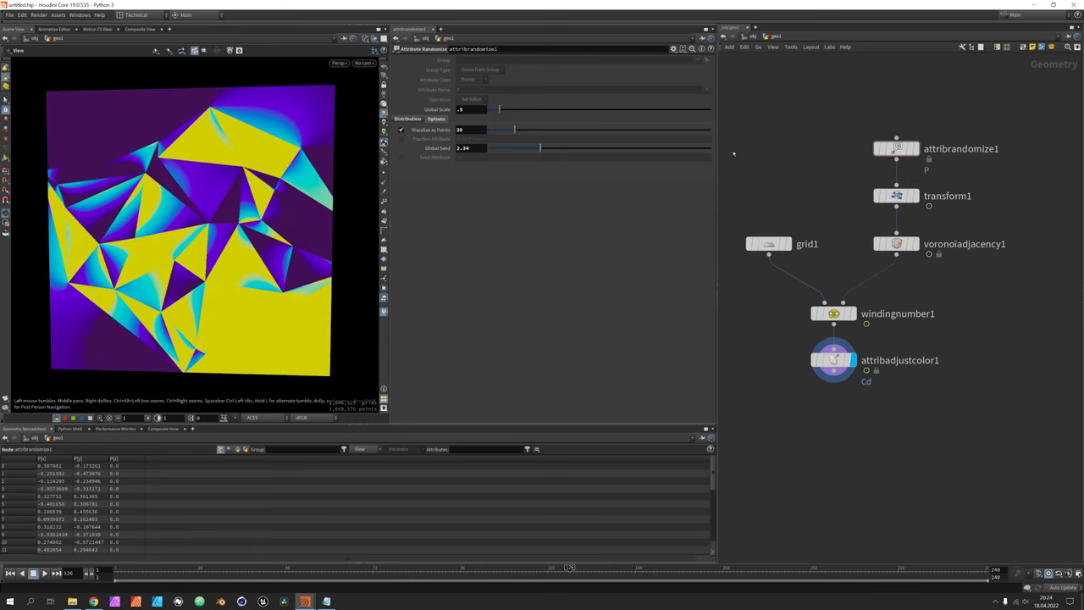
Start a new scene, discarding the current changes, and create a Geometry object and go inside it
key("ctrl+n")
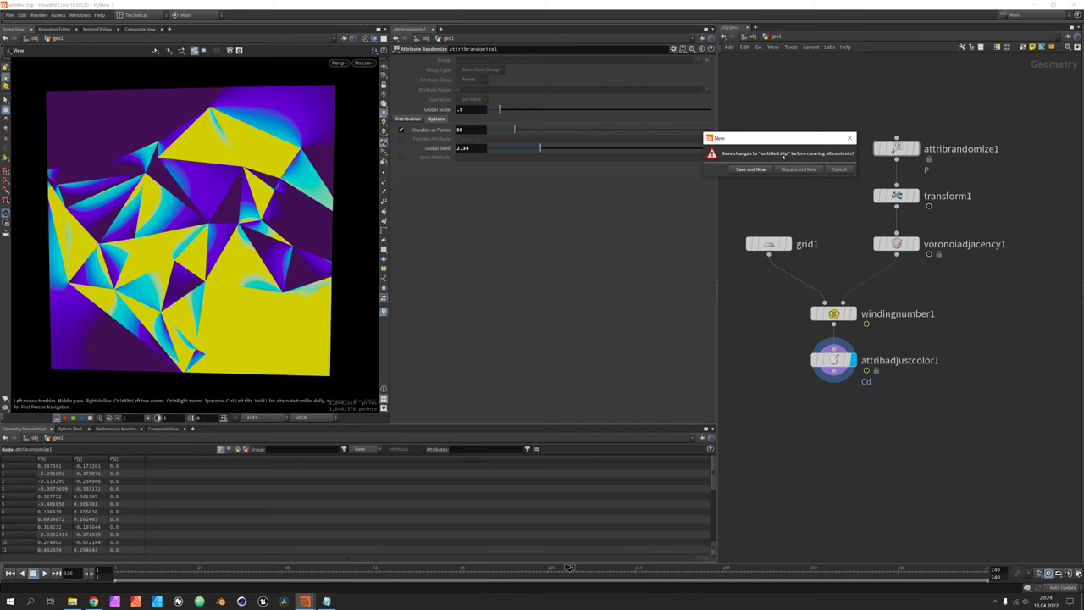
left_click(805, 170)
key("Tab")
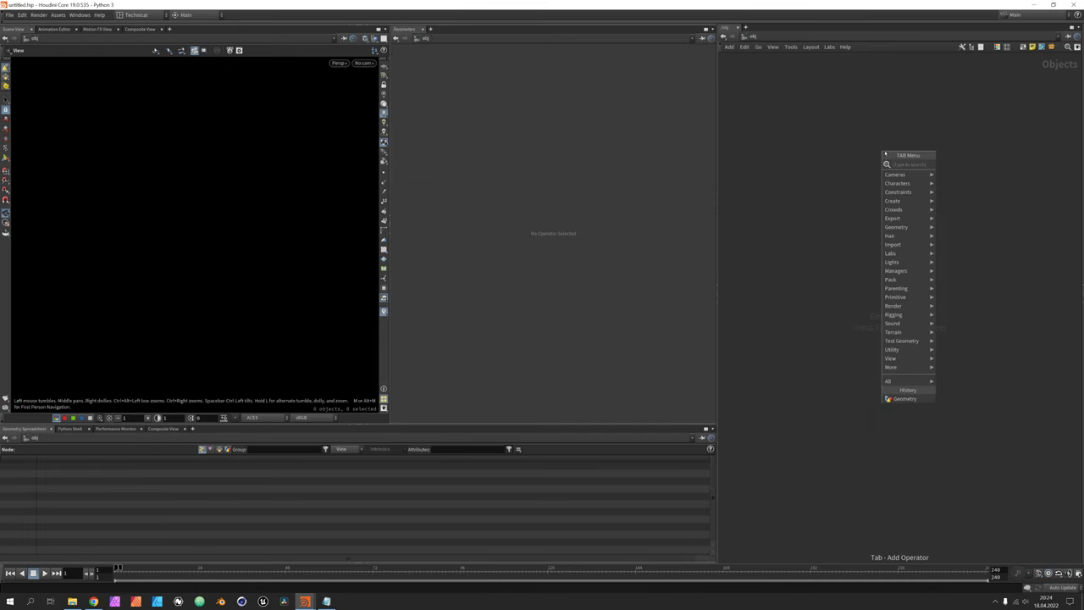
type("geo")
key("Return")
key("Return")
key("Return")
Add an Attribute Randomize node and set its attribute name to P
key("Tab")
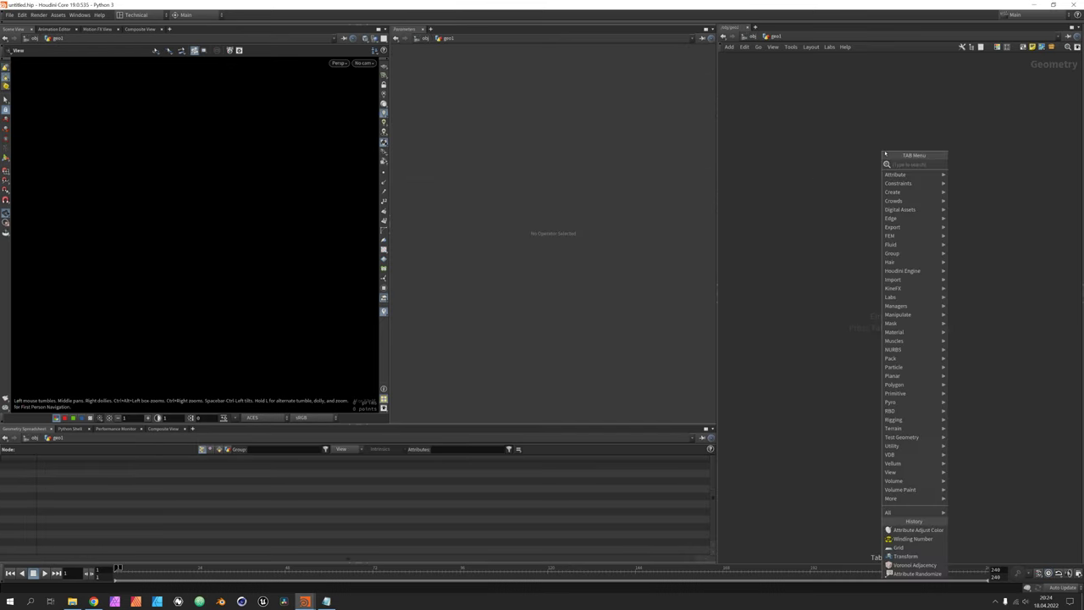
type("rand")
key("Return")
key("Return")
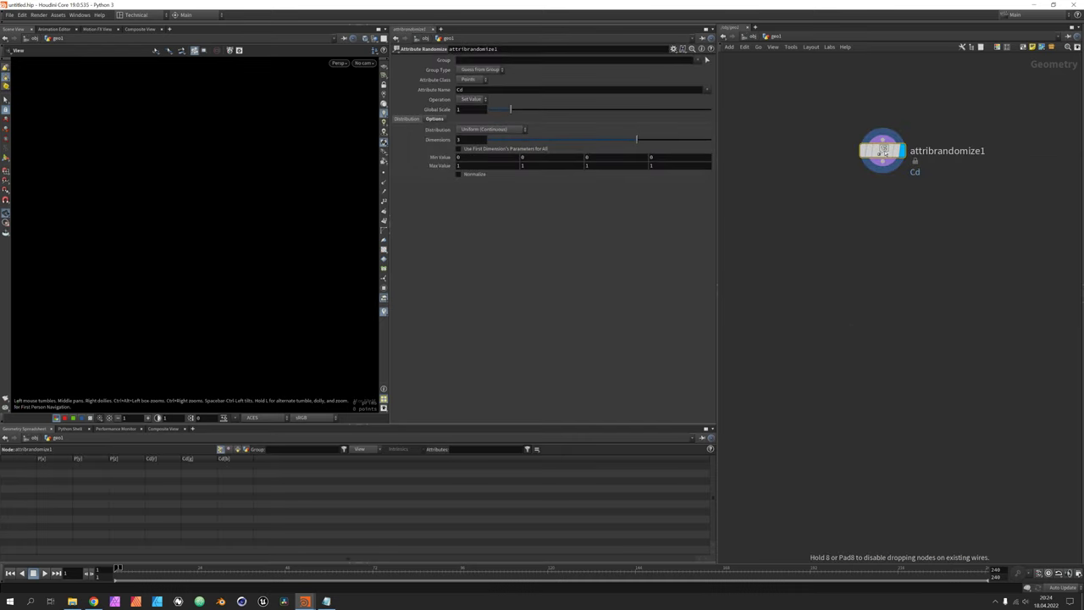
double_click(506, 89)
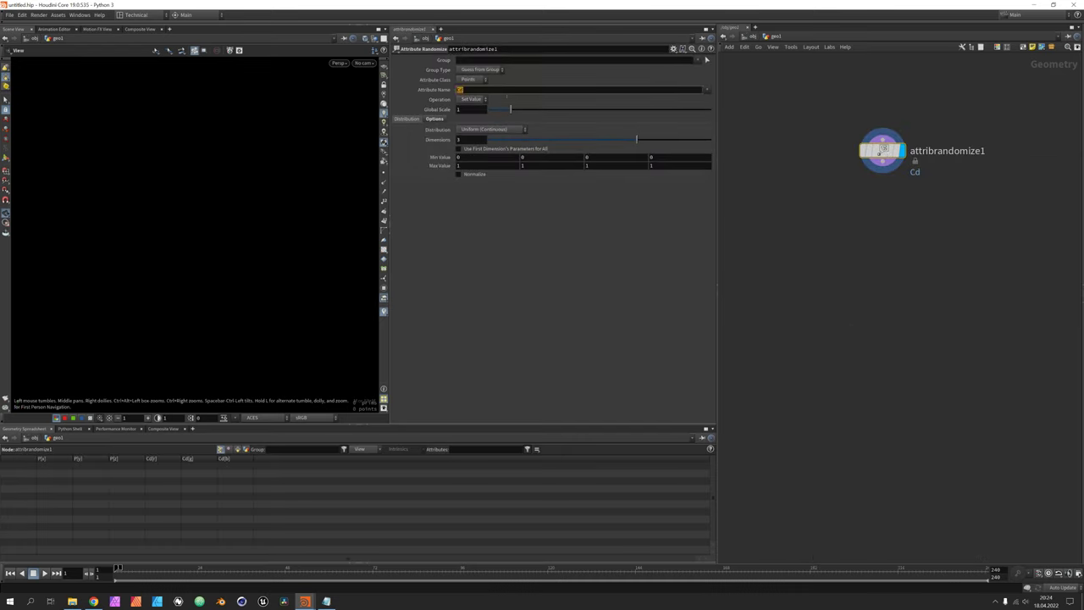
type("P")
key("Return")
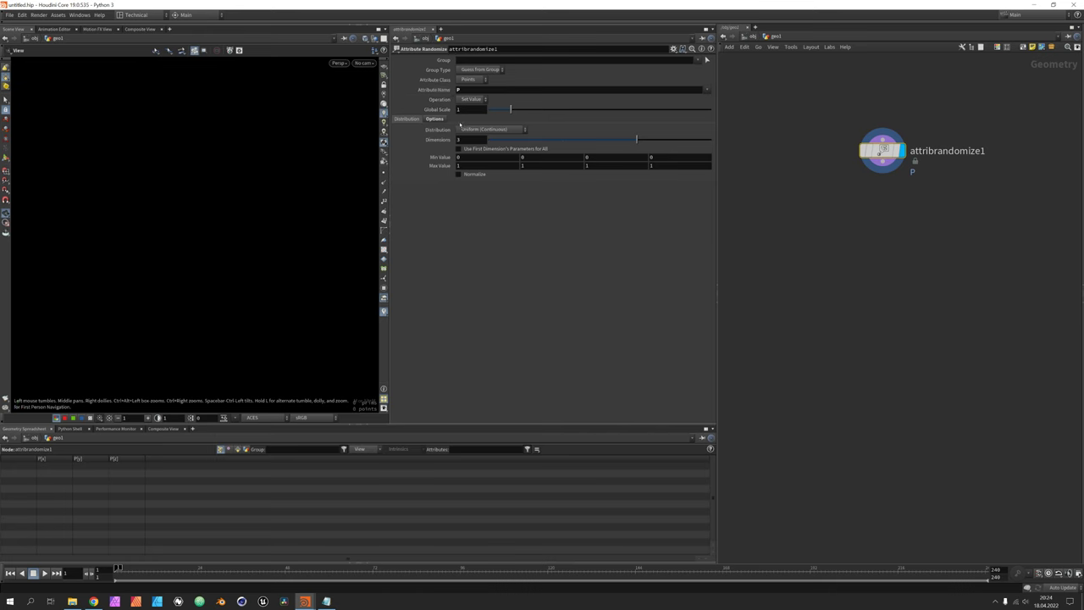
Enable Visualize as Points on the Attribute Randomize node with 30 points
left_click(436, 120)
left_click(402, 130)
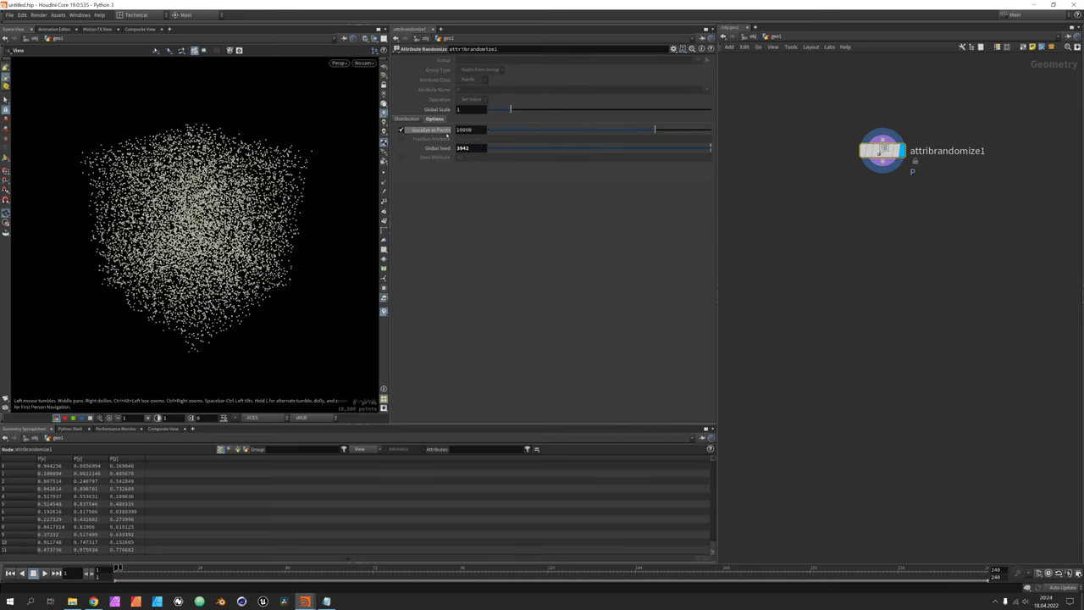
left_click(480, 133)
type("30")
key("Return")
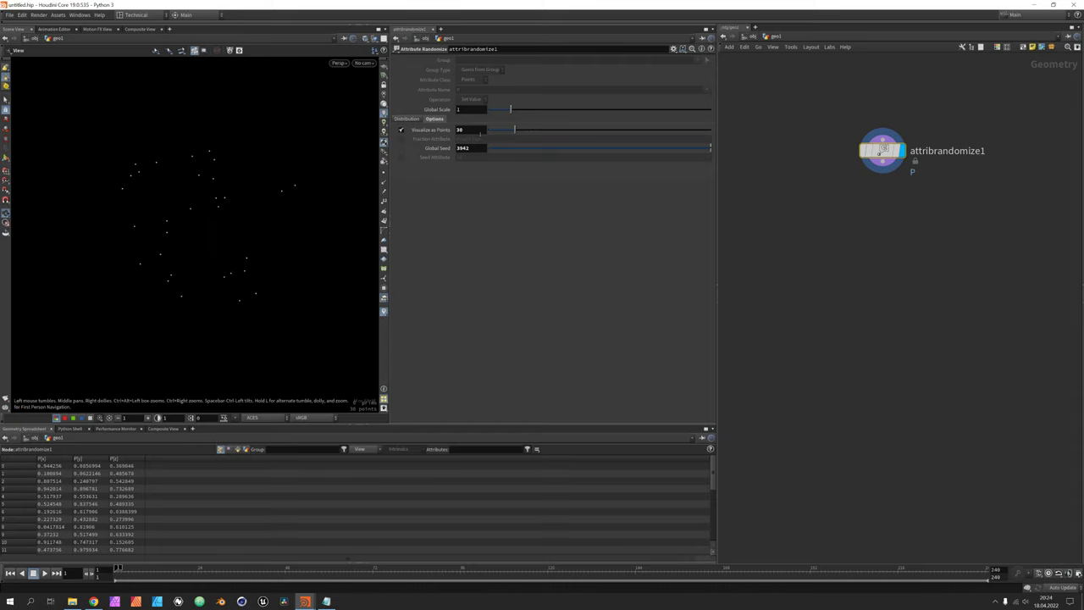
Flatten the random points onto one plane by setting the third Max Value component to 0
left_click(413, 120)
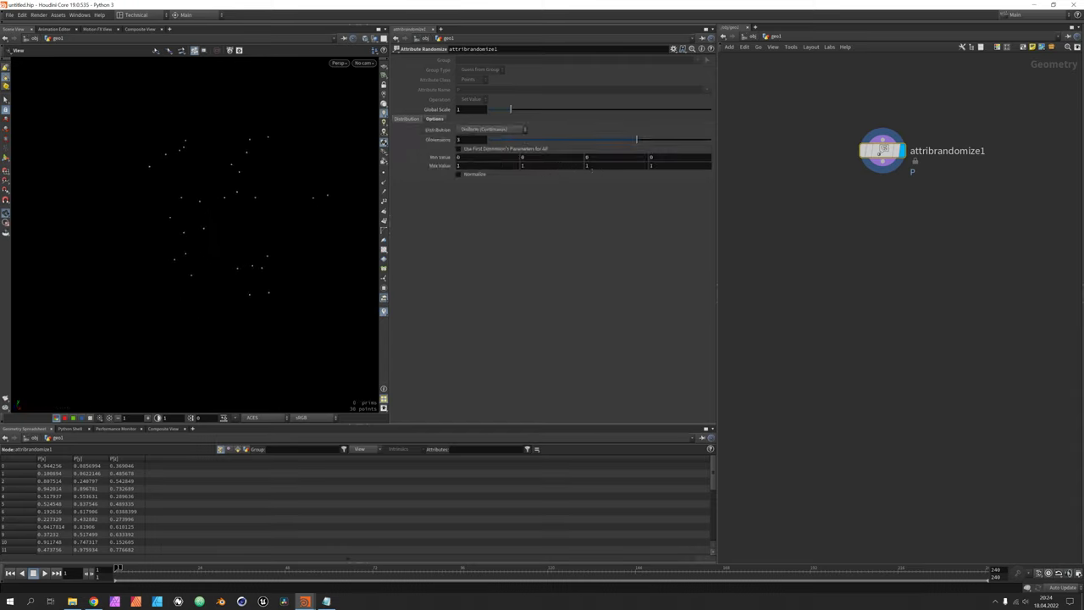
left_click(590, 166)
type("0")
key("Return")
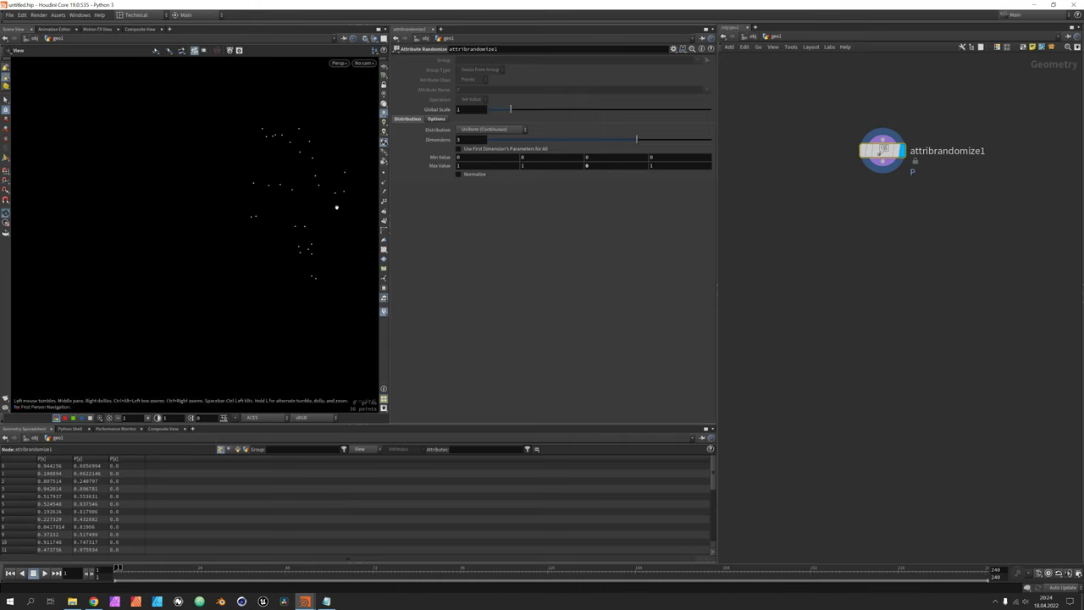
Set the first two Min Value components to -1 and display the reference grid in the viewport
left_click(478, 159)
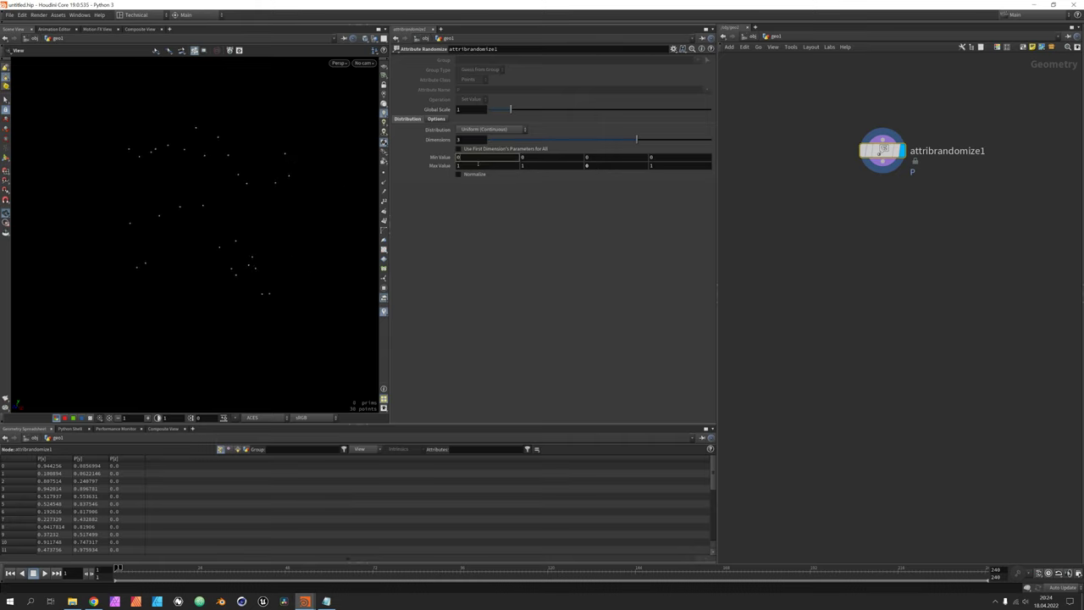
type("-1")
key("Tab")
key("Return")
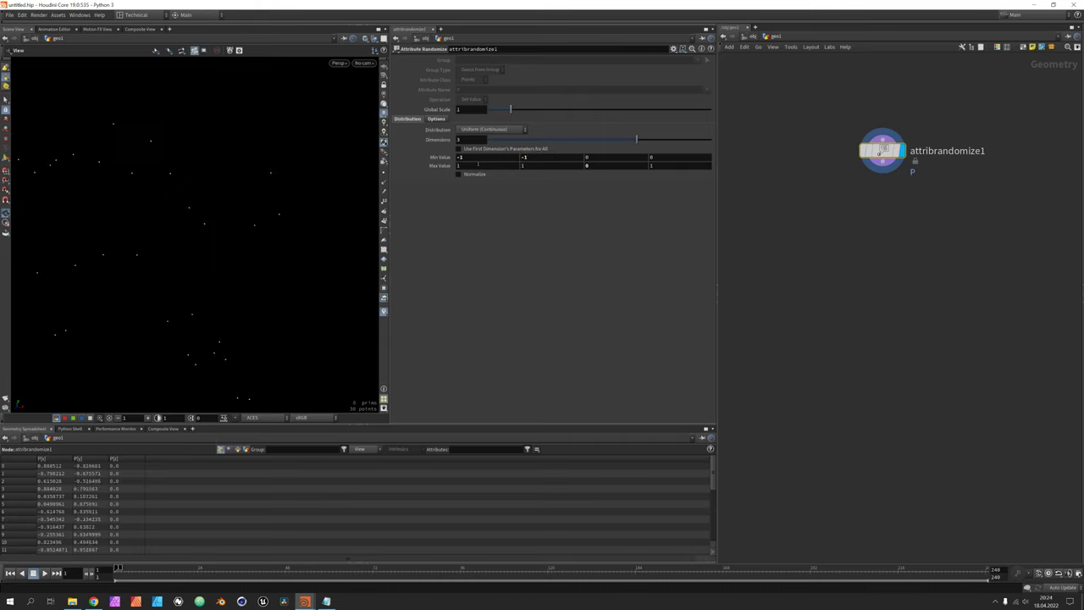
left_click(385, 68)
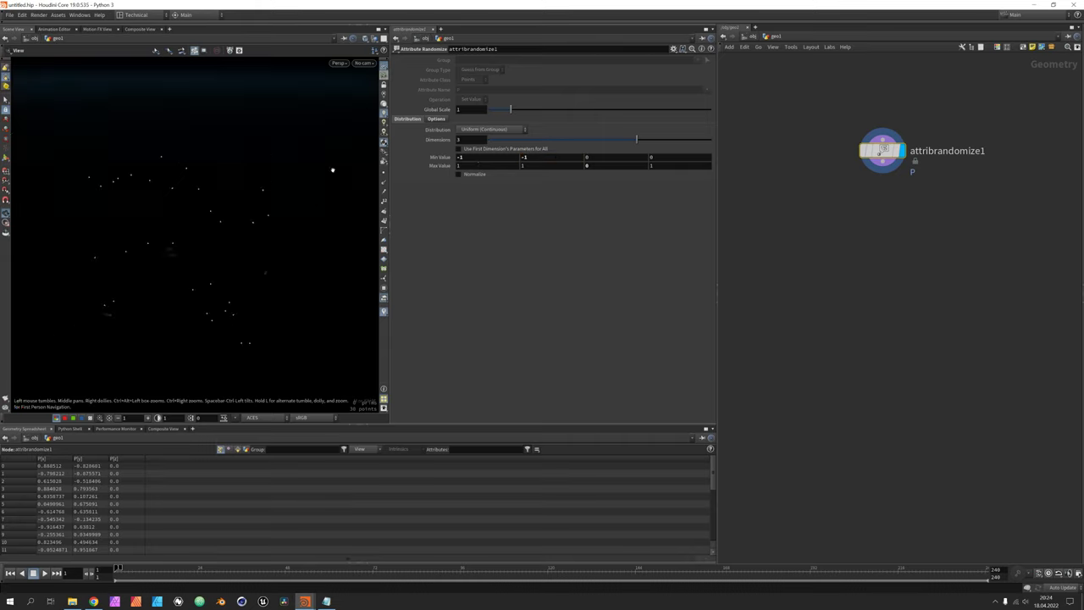
left_click_drag(233, 226, 181, 271)
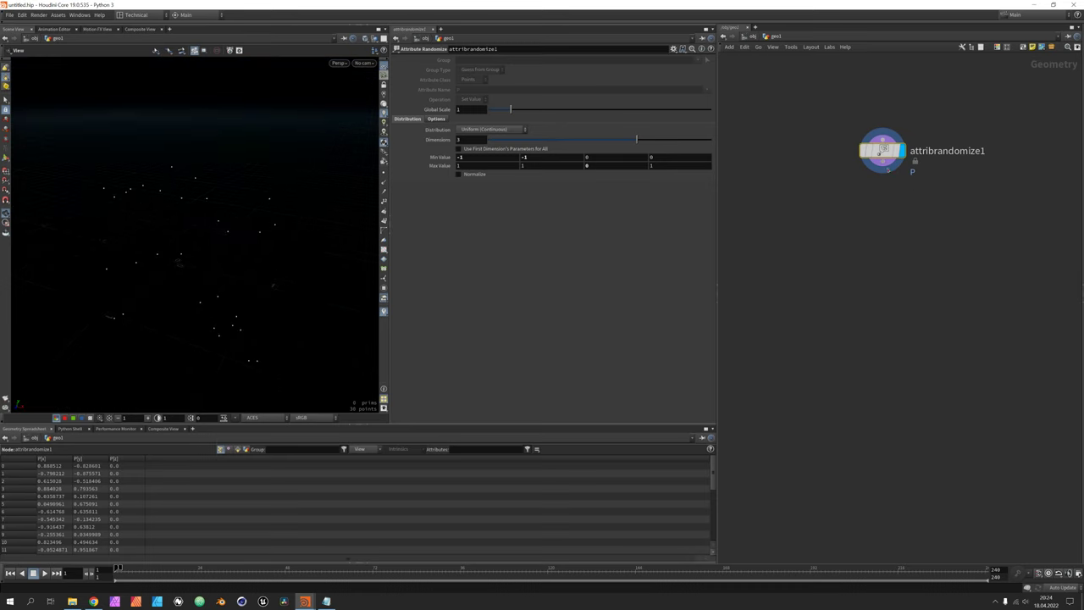
Add a Transform node directly below the Attribute Randomize node, connected to its output
key("Tab")
type("tran")
key("Return")
key("Return")
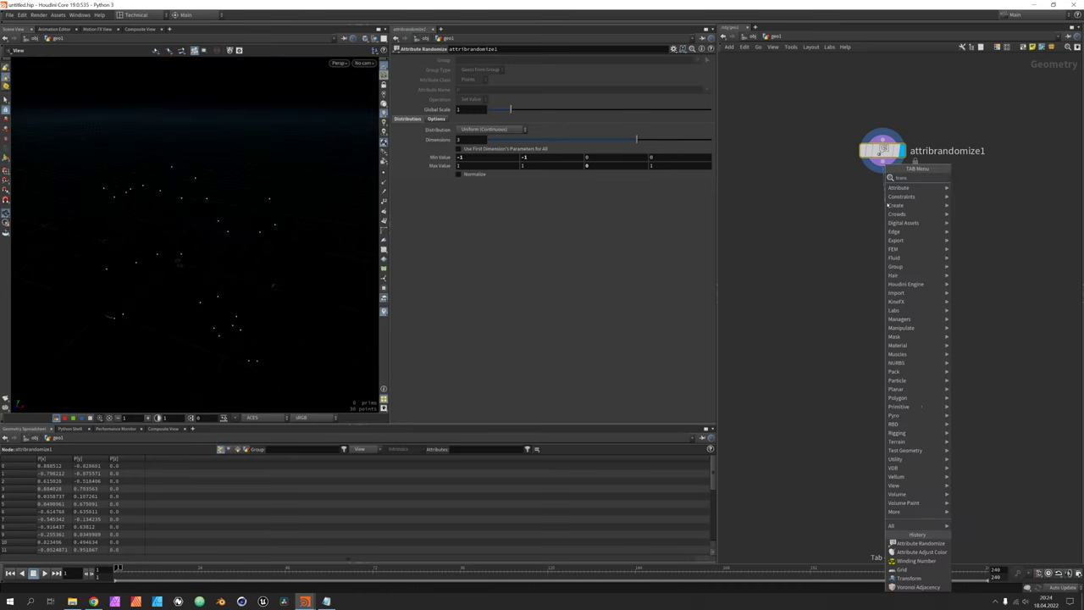
left_click_drag(886, 206, 880, 203)
left_click(882, 200)
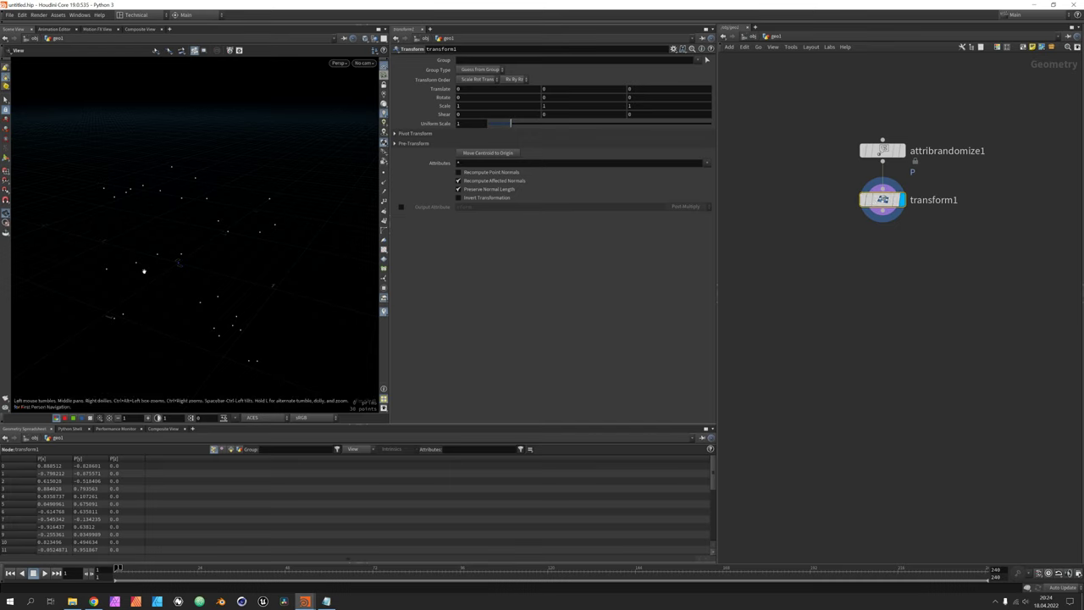
Set the Transform's Z rotation to $FF and scrub the timeline to check the rotating points
left_click(652, 100)
type("$FF")
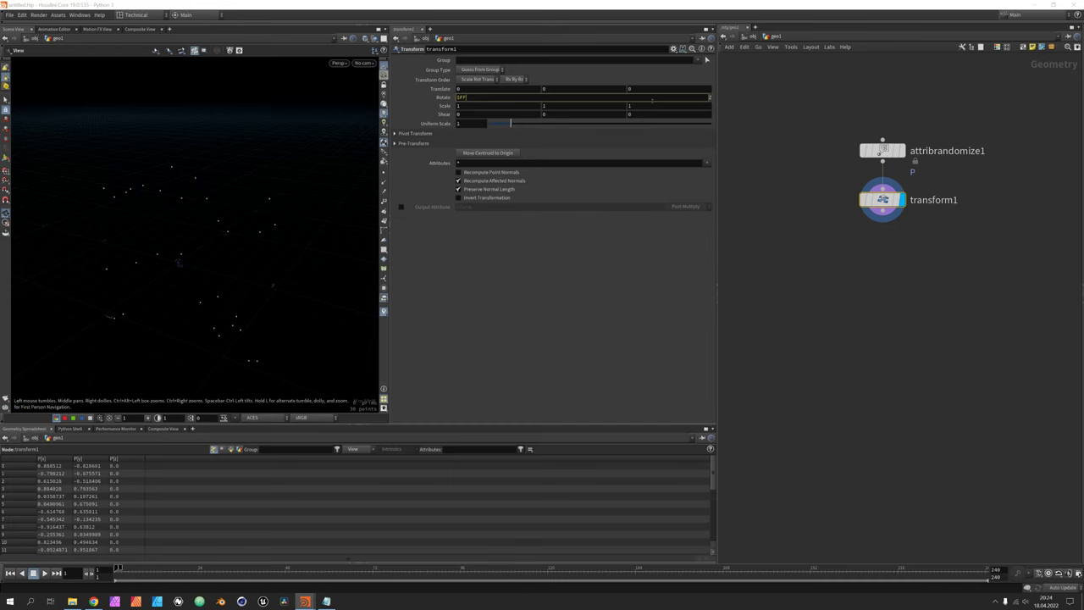
key("Return")
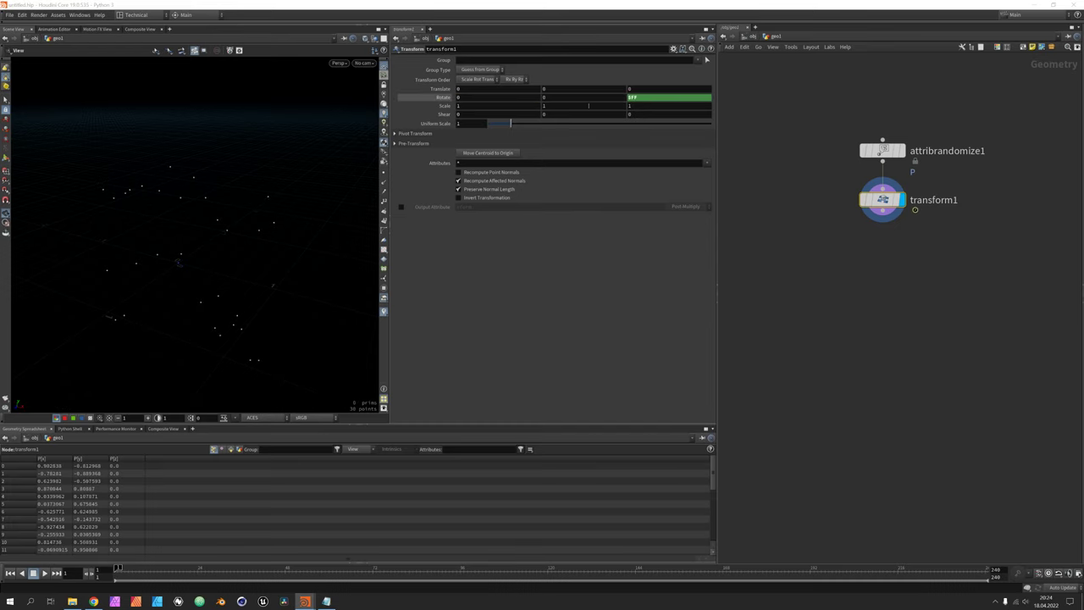
left_click_drag(140, 569, 563, 597)
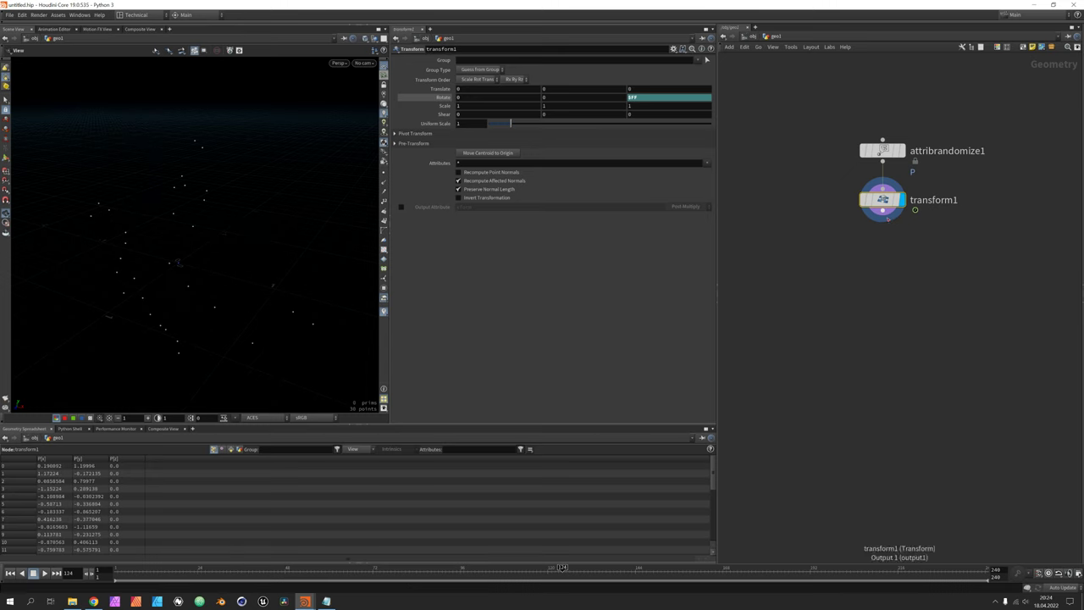
Connect a Voronoi Adjacency node after the Transform and scrub the timeline to check the changing mesh
key("Tab")
type("voro")
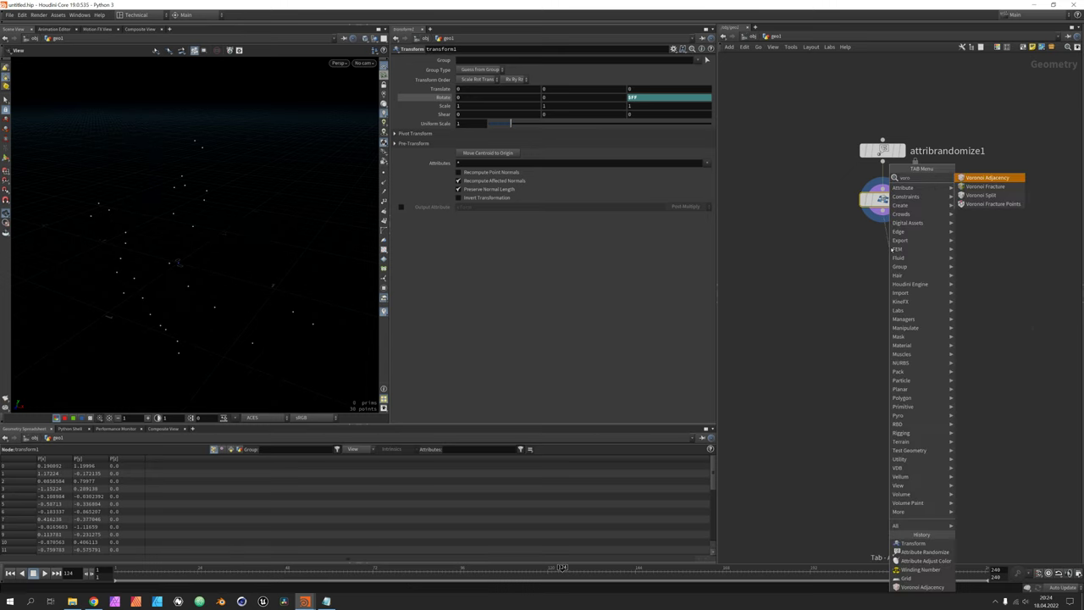
key("Return")
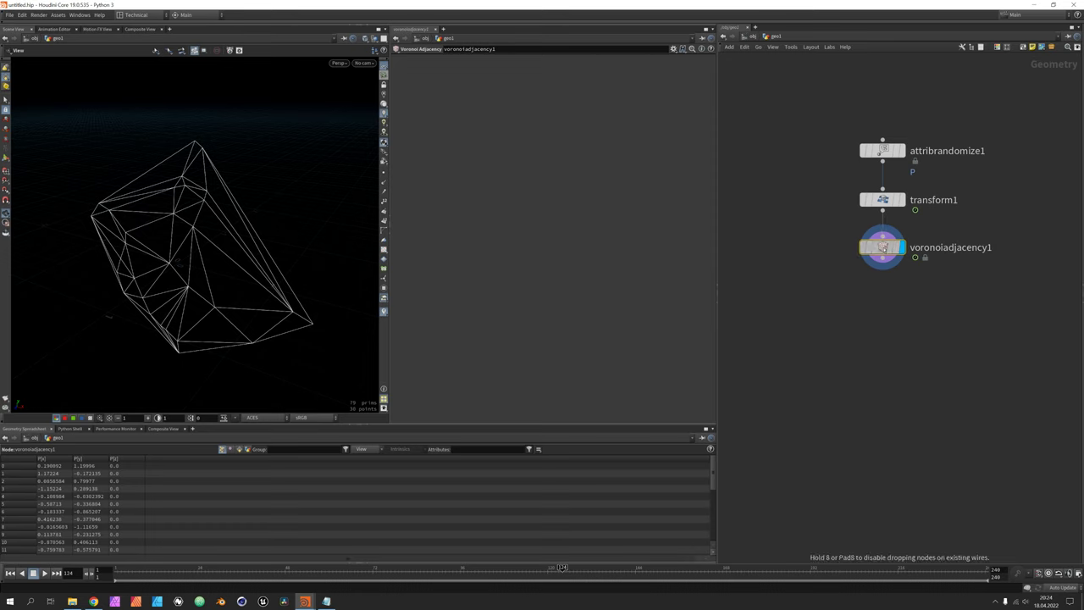
left_click_drag(270, 568, 626, 567)
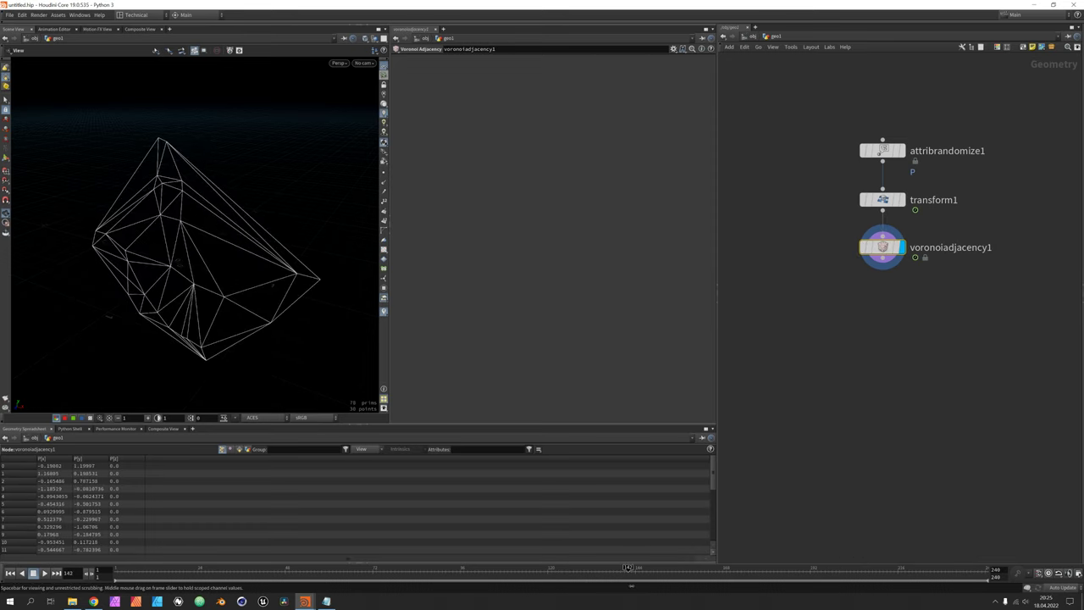
mouse_move(890, 249)
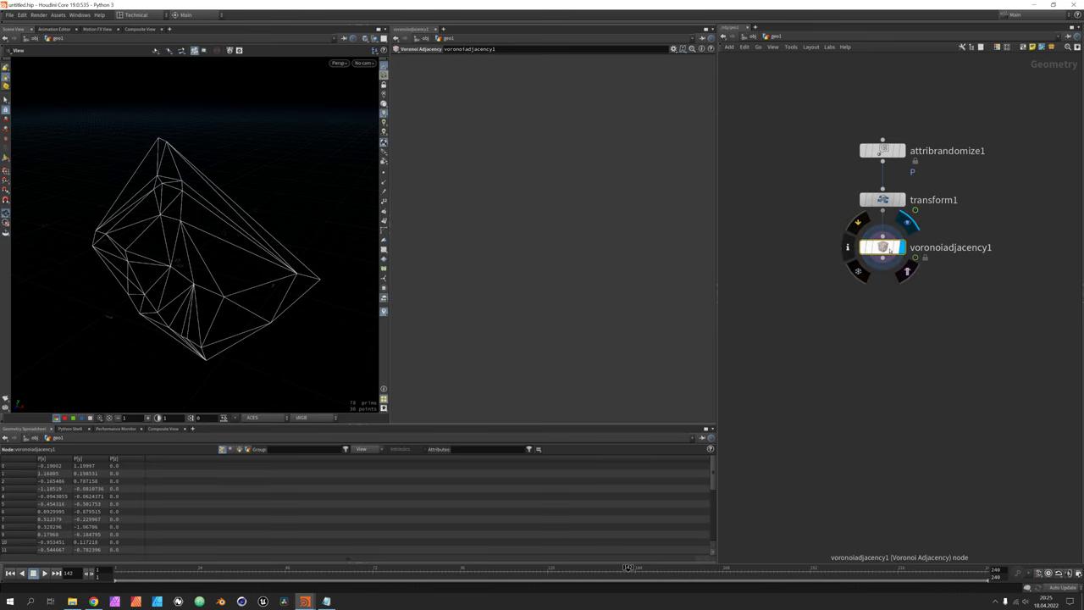
Add a separate Grid node beside the Voronoi Adjacency node and make it the displayed node
middle_click_drag(812, 350, 826, 348)
key("Tab")
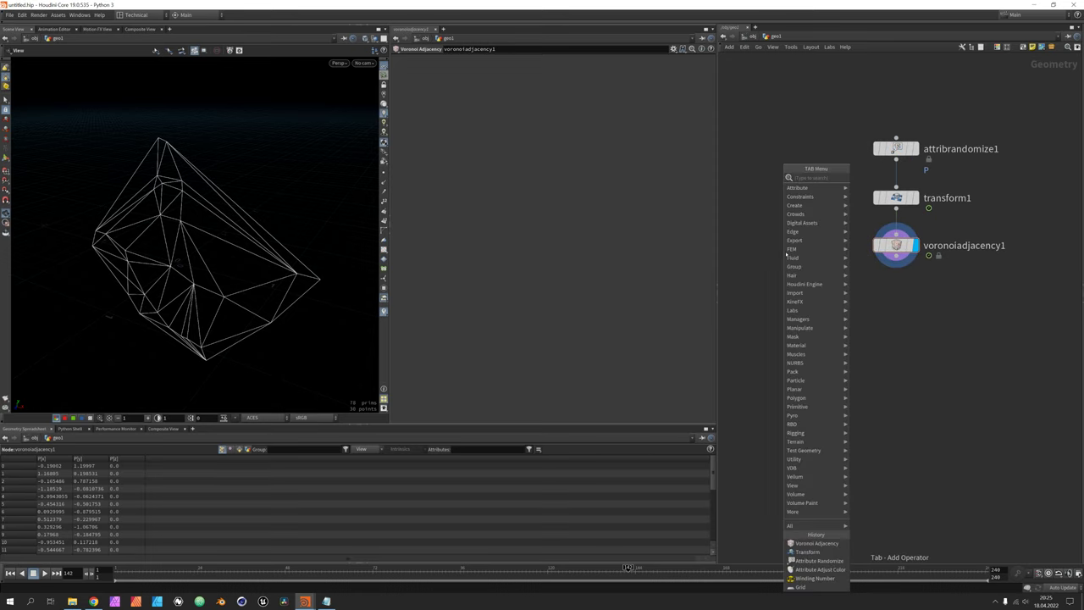
type("grid")
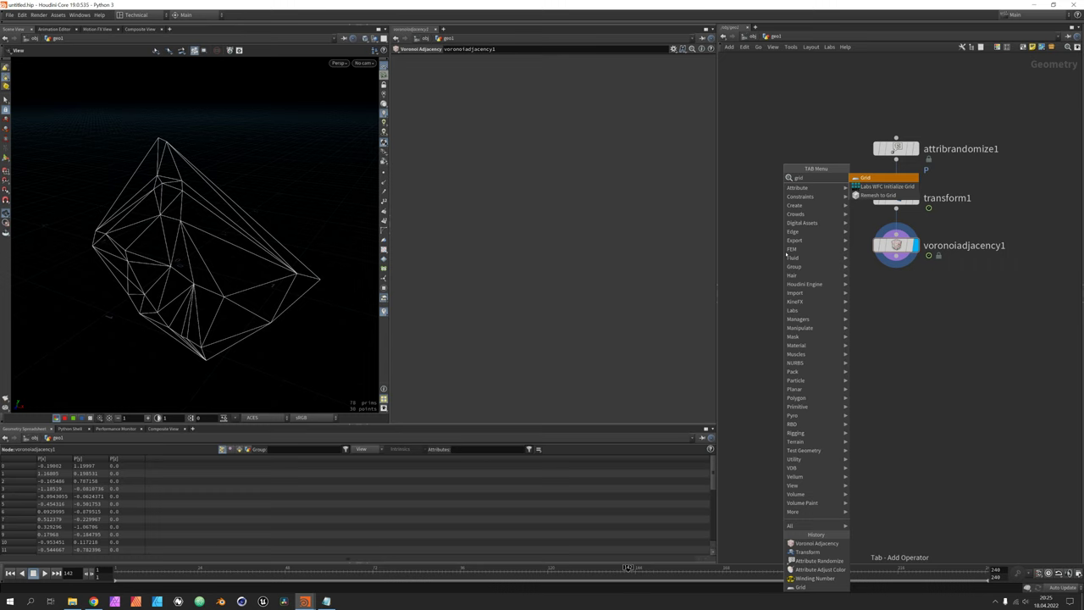
key("Return")
left_click(786, 254)
left_click_drag(786, 253, 779, 247)
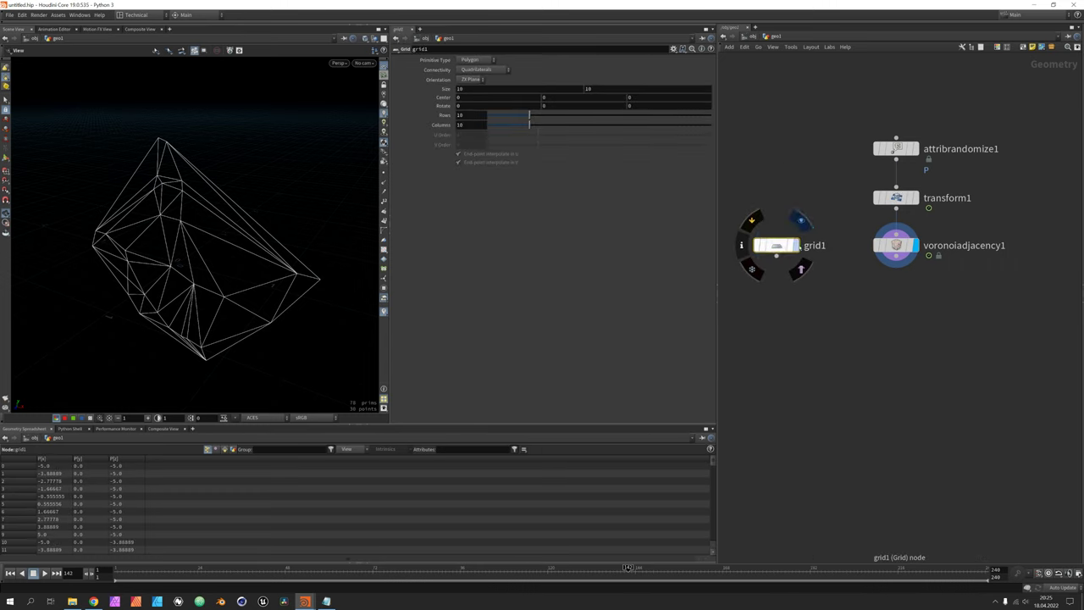
left_click(795, 245)
Orient the grid to the XY Plane and set its size to 1 by 1
left_click(471, 79)
left_click(470, 84)
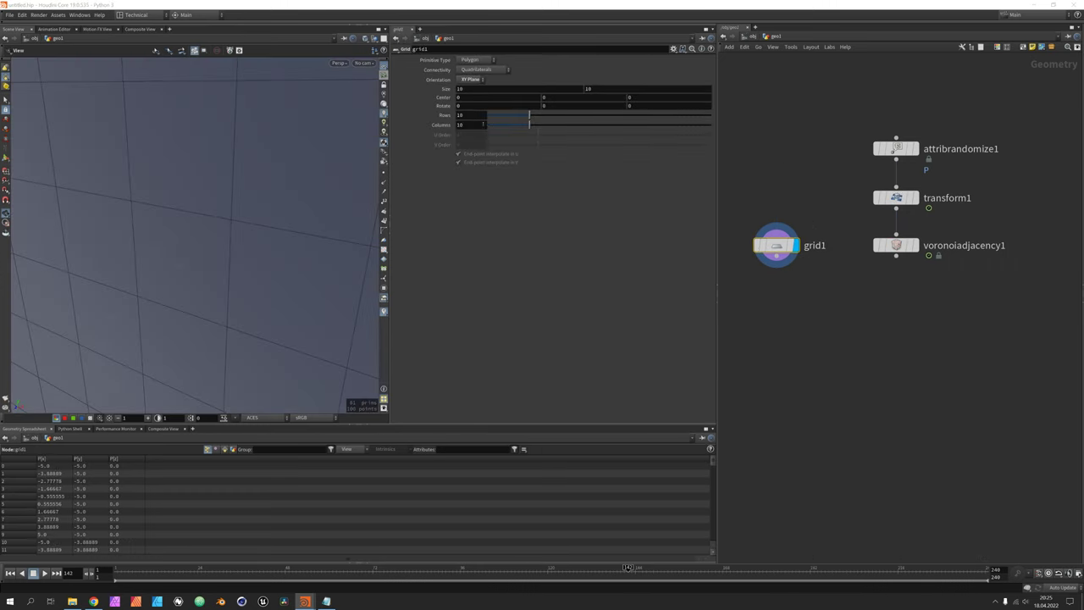
left_click(482, 89)
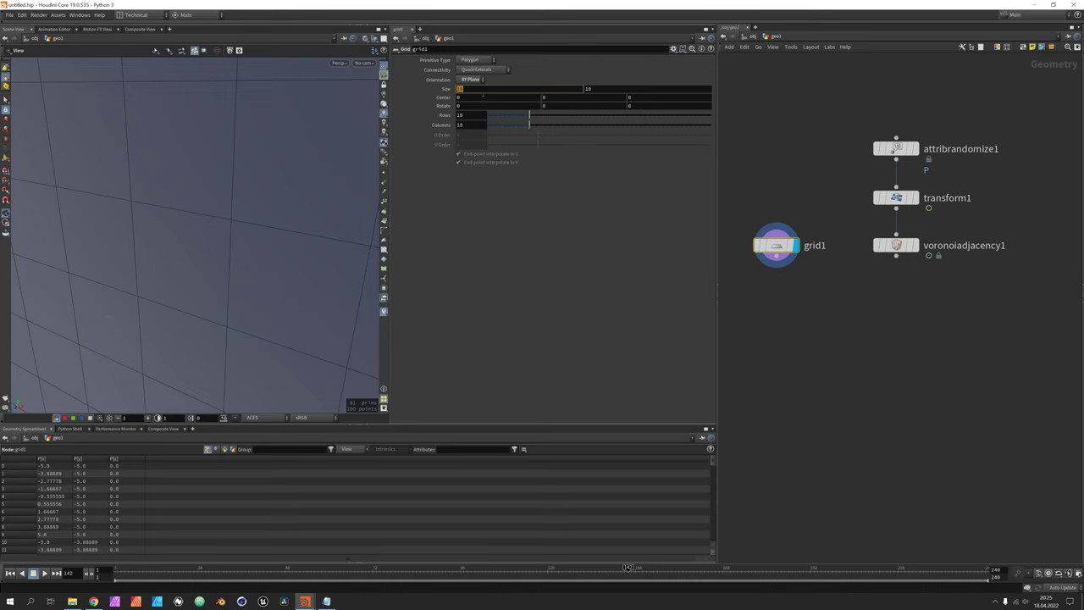
type("1")
key("Tab")
type("1")
key("Return")
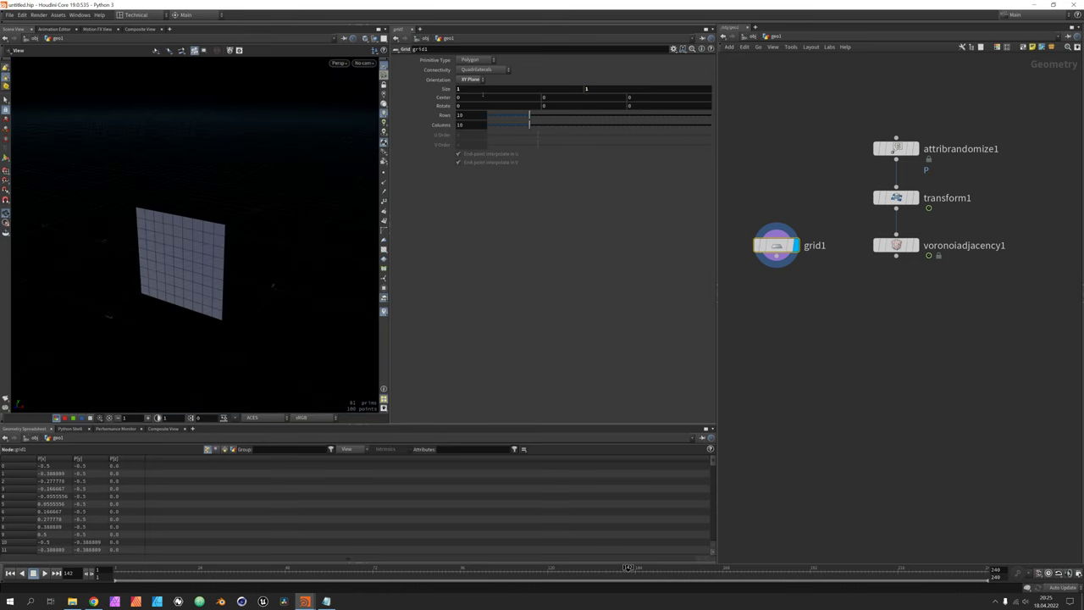
Template the Voronoi Adjacency node for comparison with the grid and set the Attribute Randomize global scale to .5
left_click(911, 246)
key("h")
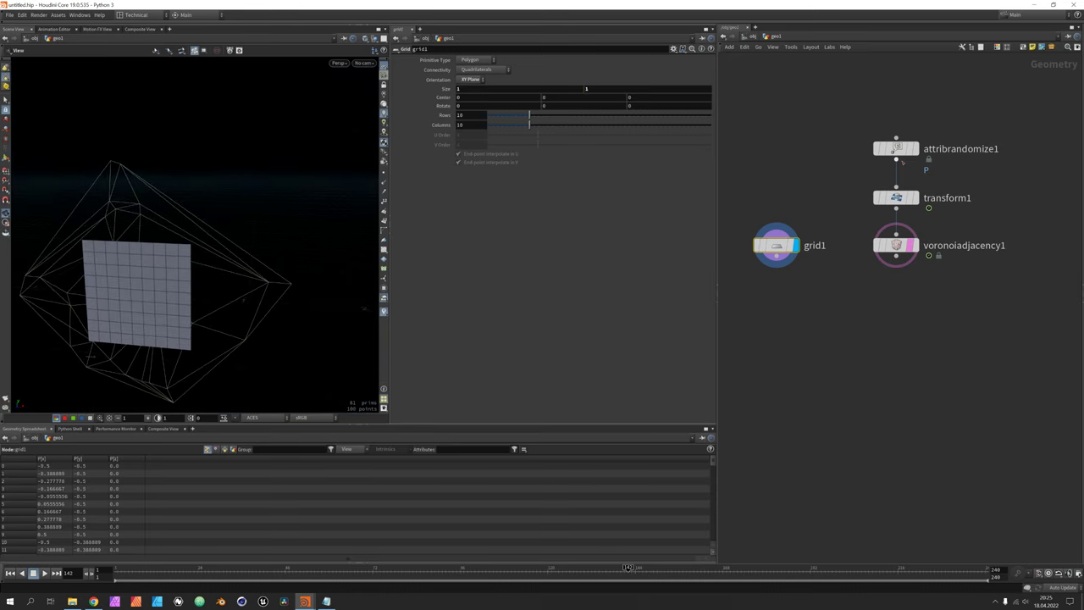
left_click(899, 153)
left_click(472, 109)
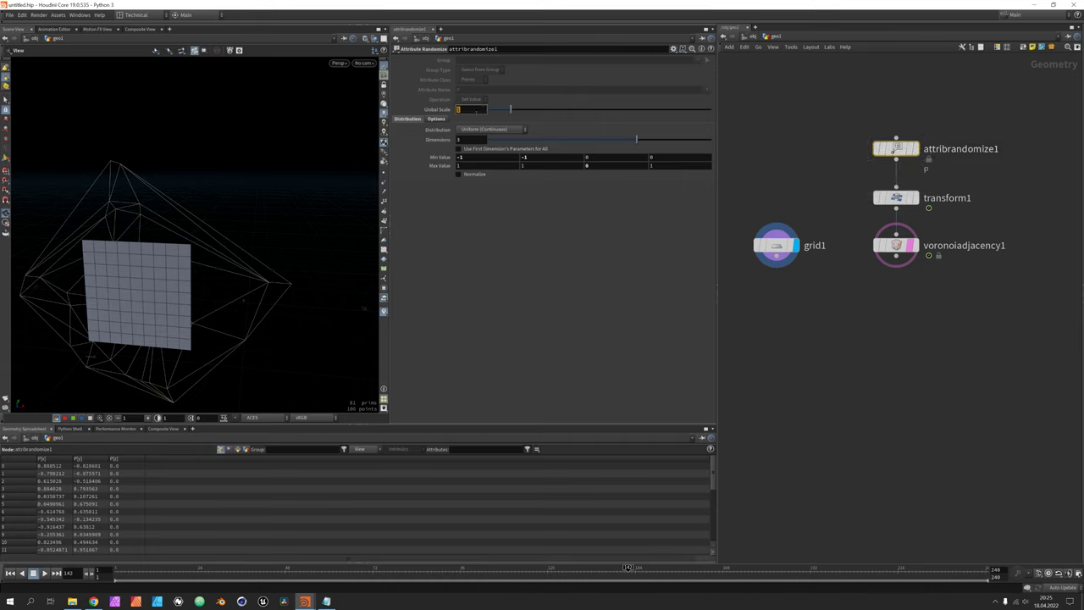
type(".5")
key("Return")
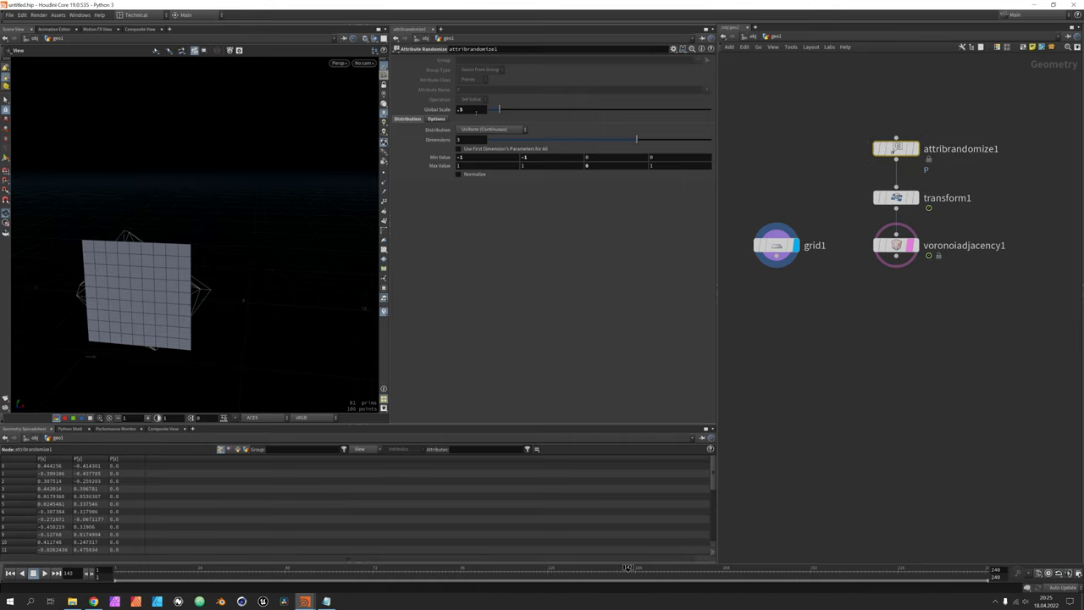
Set the grid's rows and columns to 1024 each
middle_click_drag(161, 285, 197, 262)
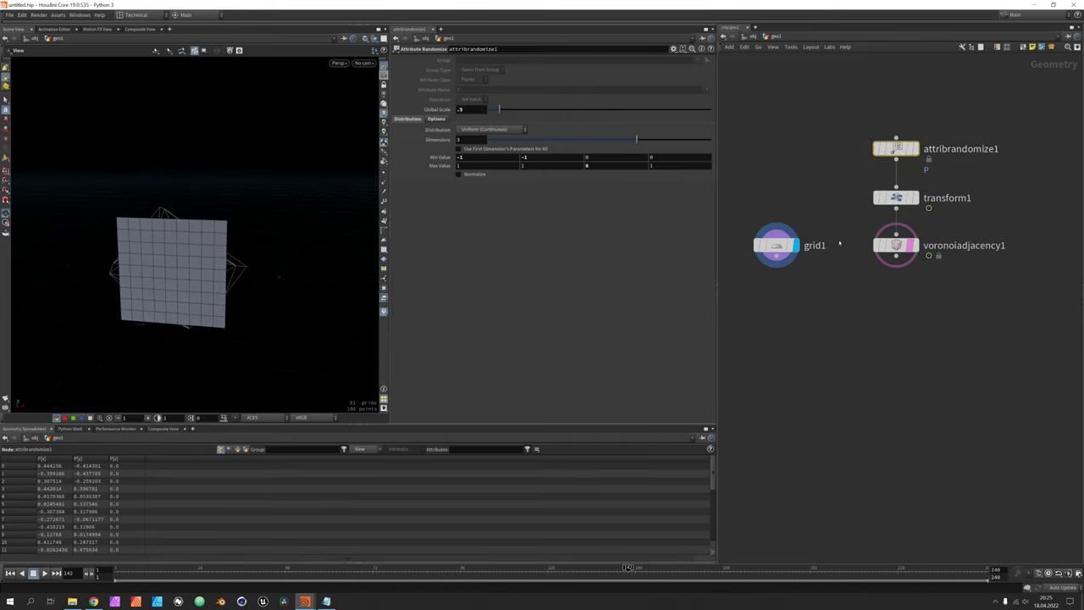
left_click(779, 246)
left_click(472, 116)
type("1024")
key("Tab")
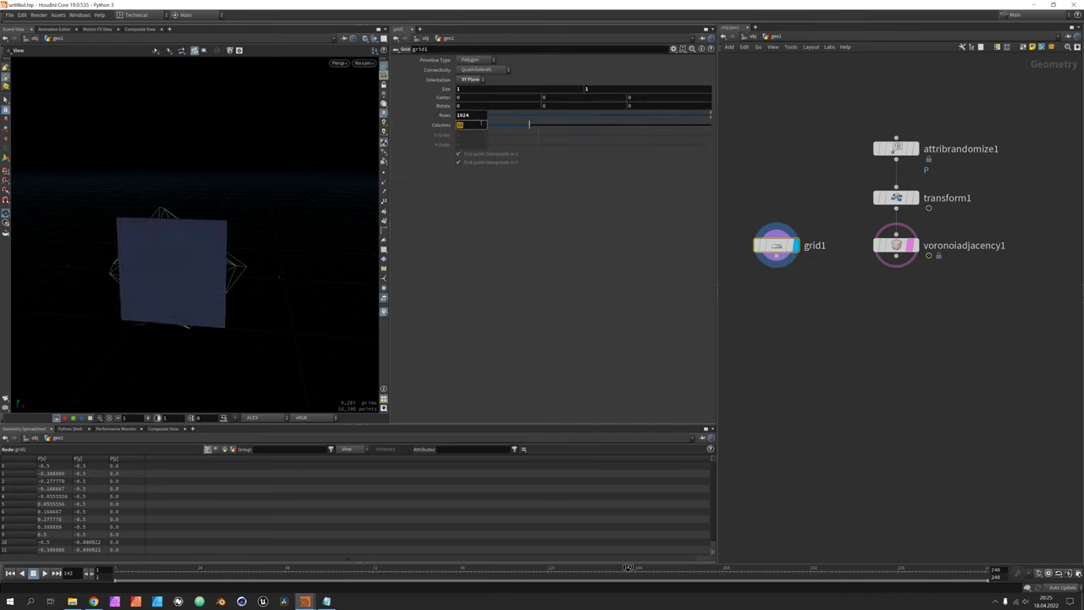
key("Return")
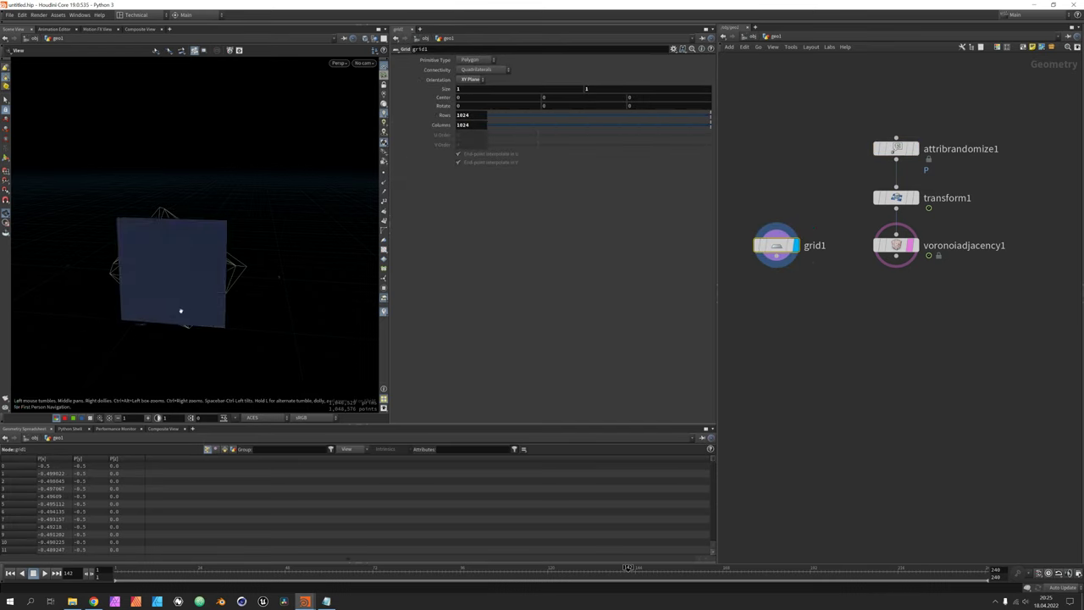
scroll(182, 310, "up", 3)
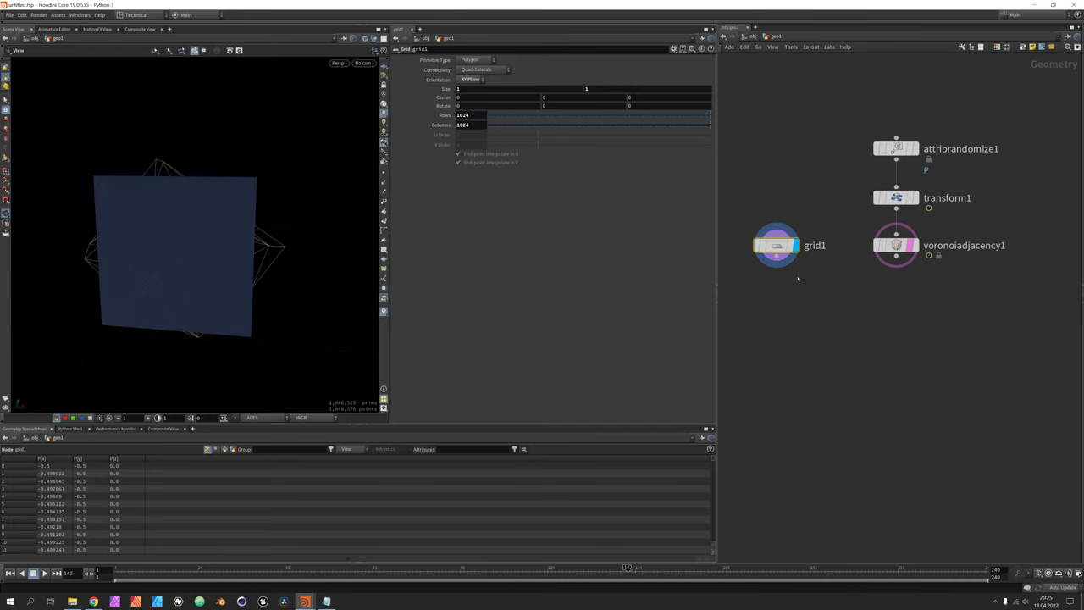
Add a displayed Winding Number node with the grid as query points and the Voronoi Adjacency mesh as its second input
left_click_drag(786, 265, 817, 311)
type("windin")
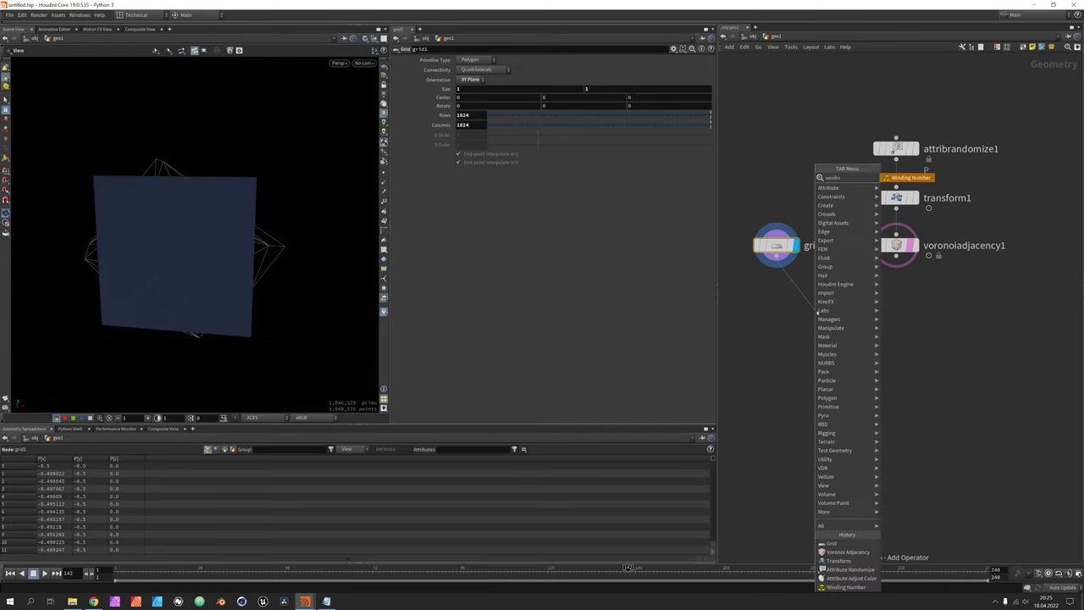
key("Return")
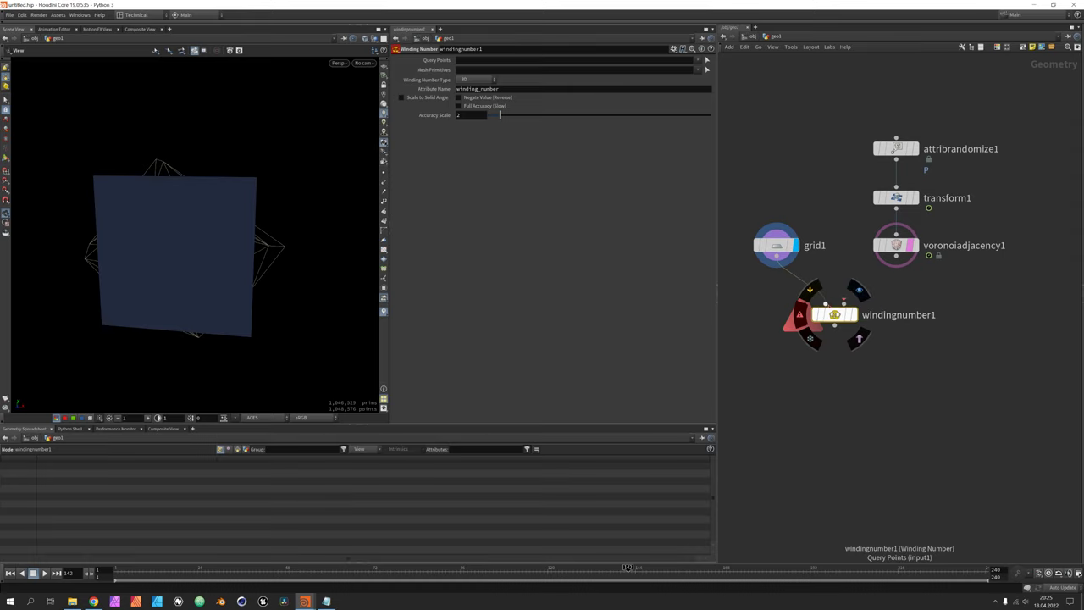
left_click_drag(844, 304, 896, 256)
left_click(855, 315)
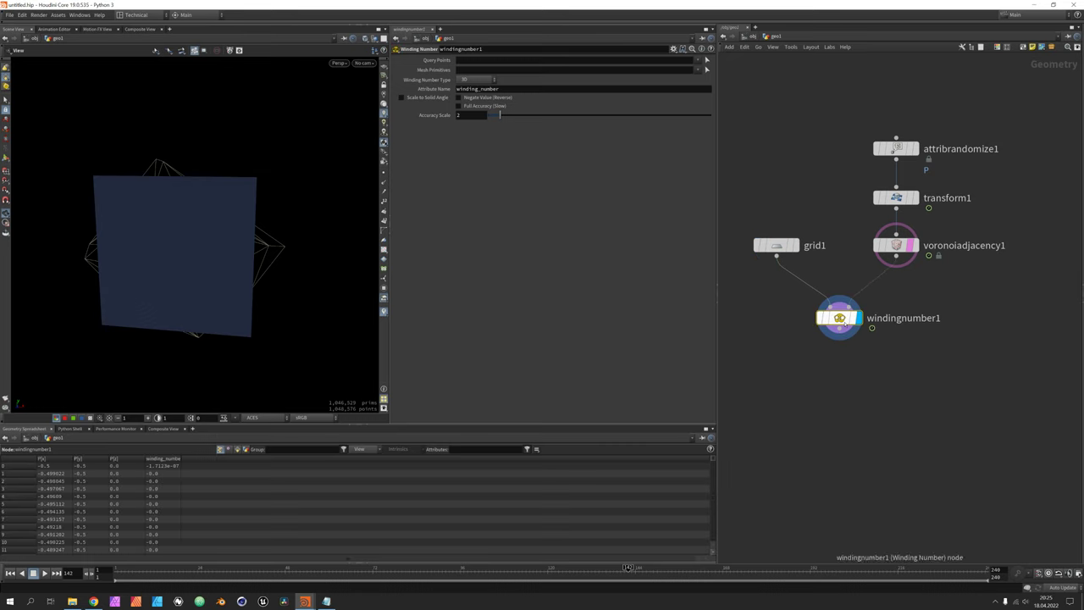
Set the Winding Number node's winding number type to 2D in XY Plane
left_click(487, 79)
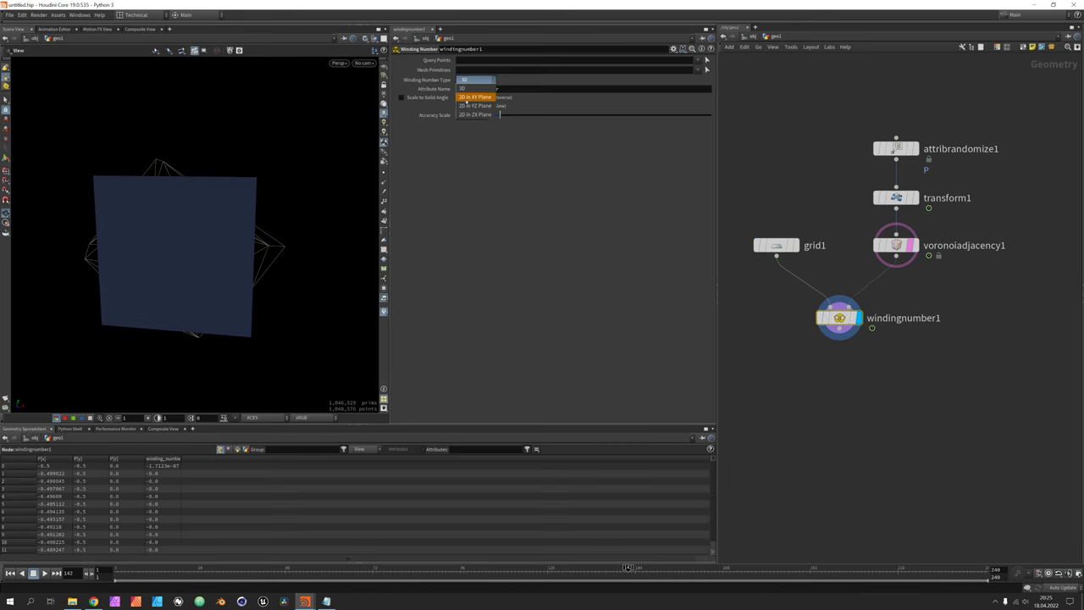
left_click(483, 98)
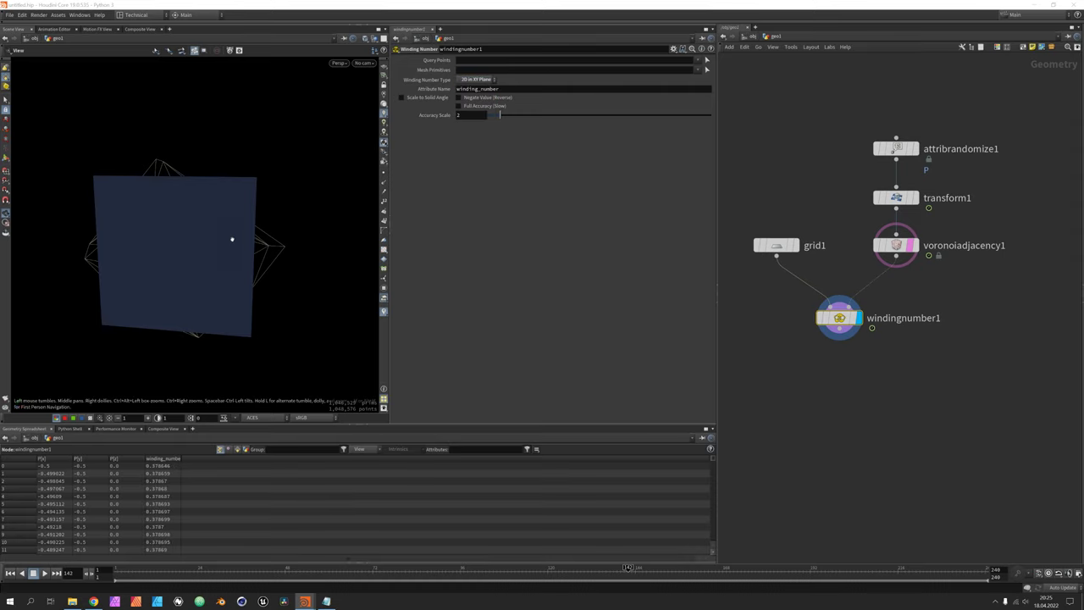
mouse_move(233, 237)
left_mouse_down()
mouse_move(145, 238)
mouse_move(242, 238)
left_mouse_up()
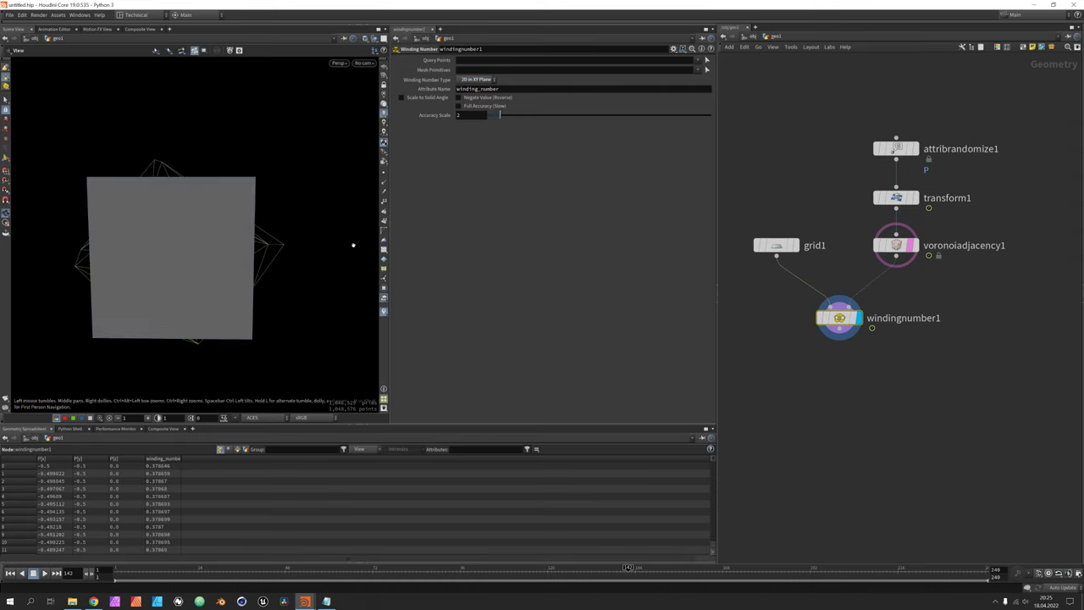
left_click_drag(353, 245, 280, 242)
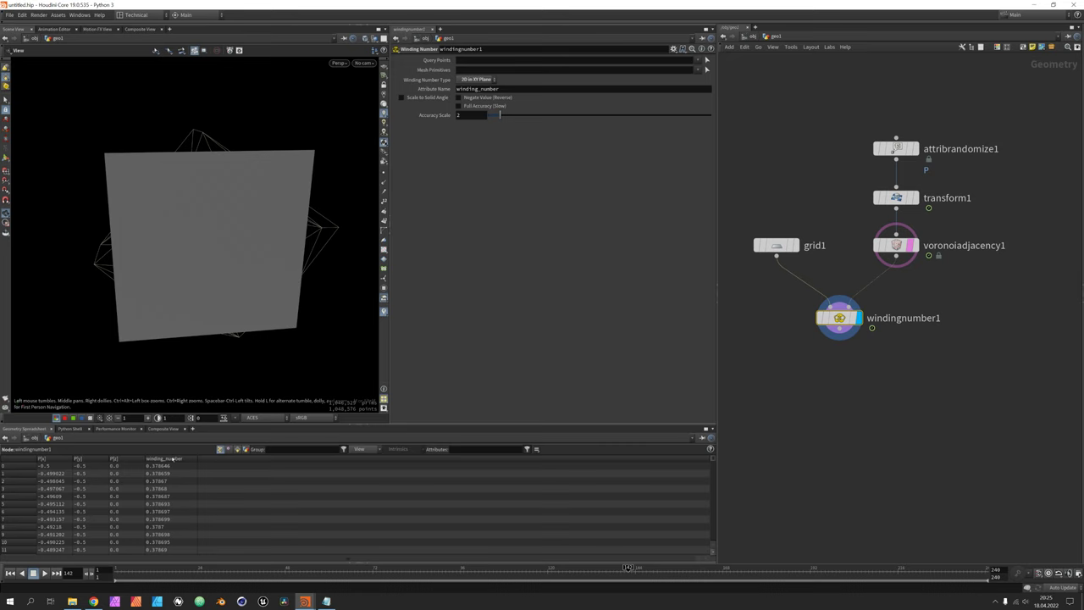
Sort the spreadsheet by winding_number in both directions to examine the attribute's highest and lowest values
left_click(172, 458)
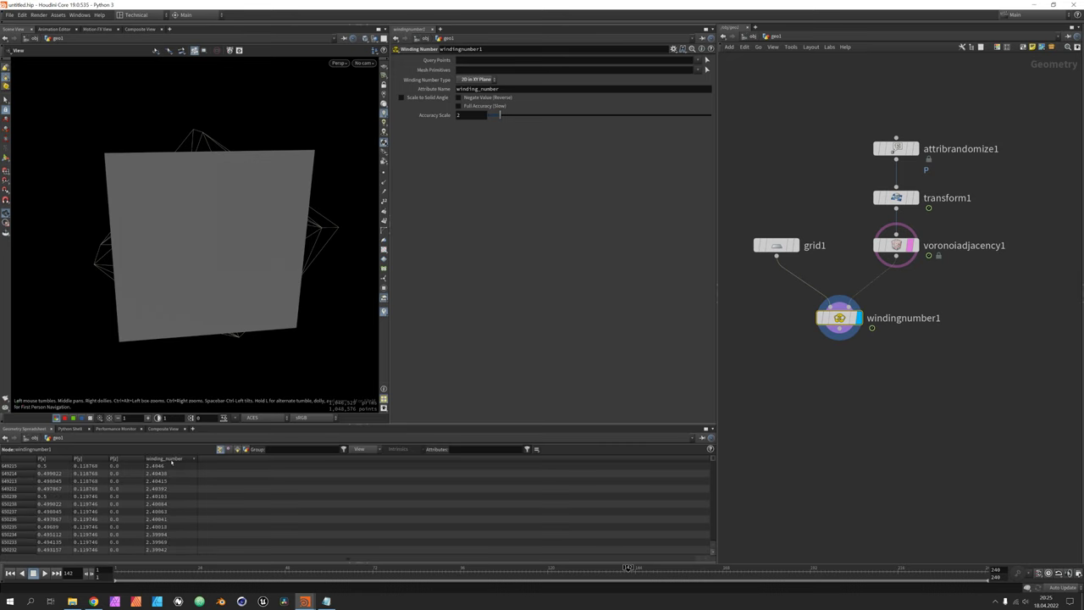
left_click(172, 459)
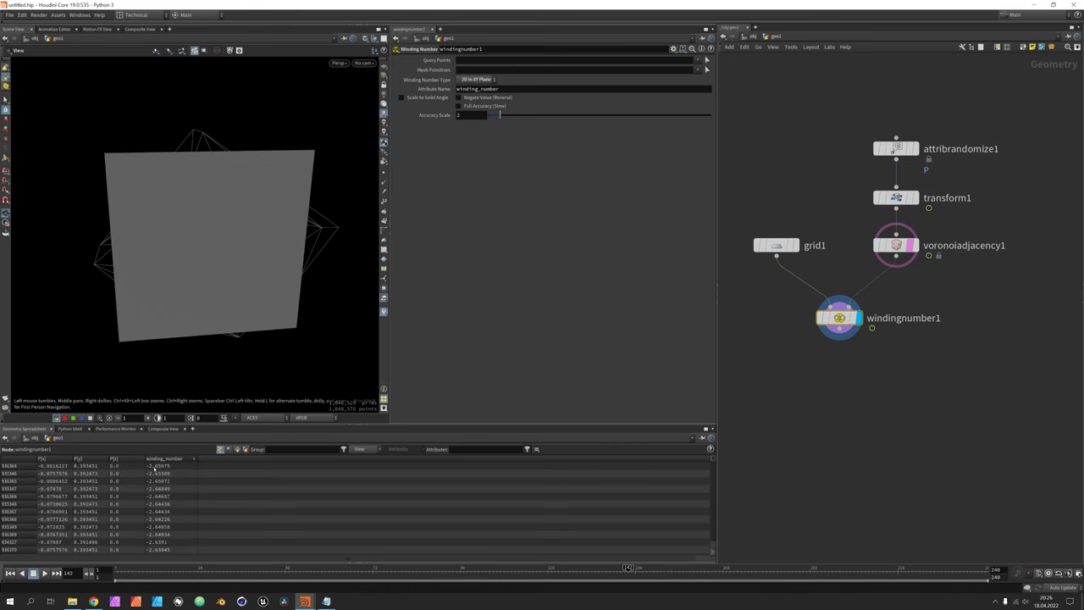
left_click(174, 459)
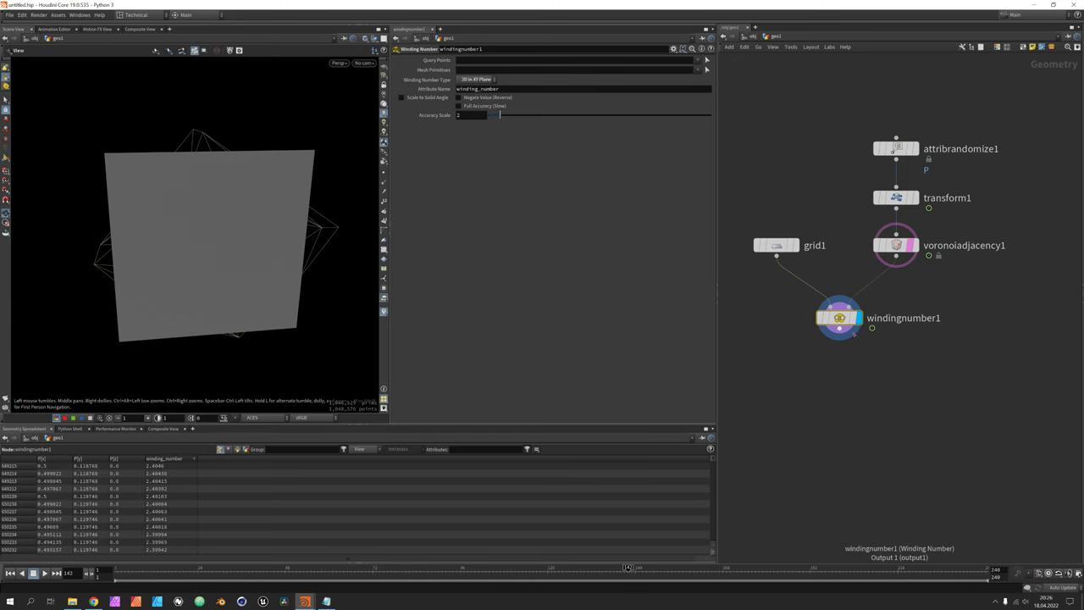
Add an Attribute Adjust Color node after the Winding Number node and set its pattern type to Remap Attribute
key("Tab")
type("coloa")
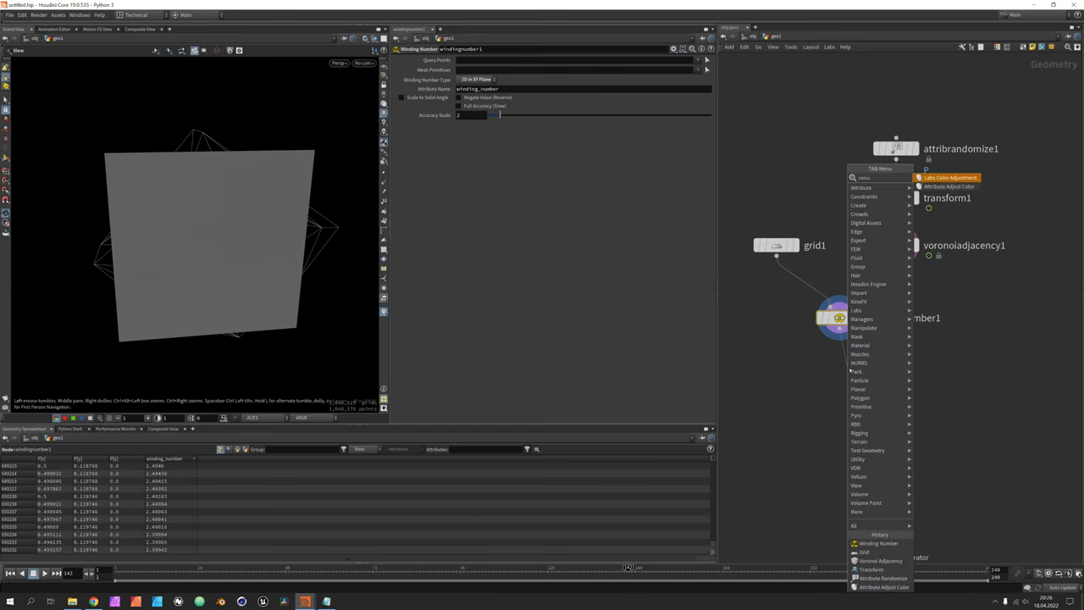
key("Down")
key("Return")
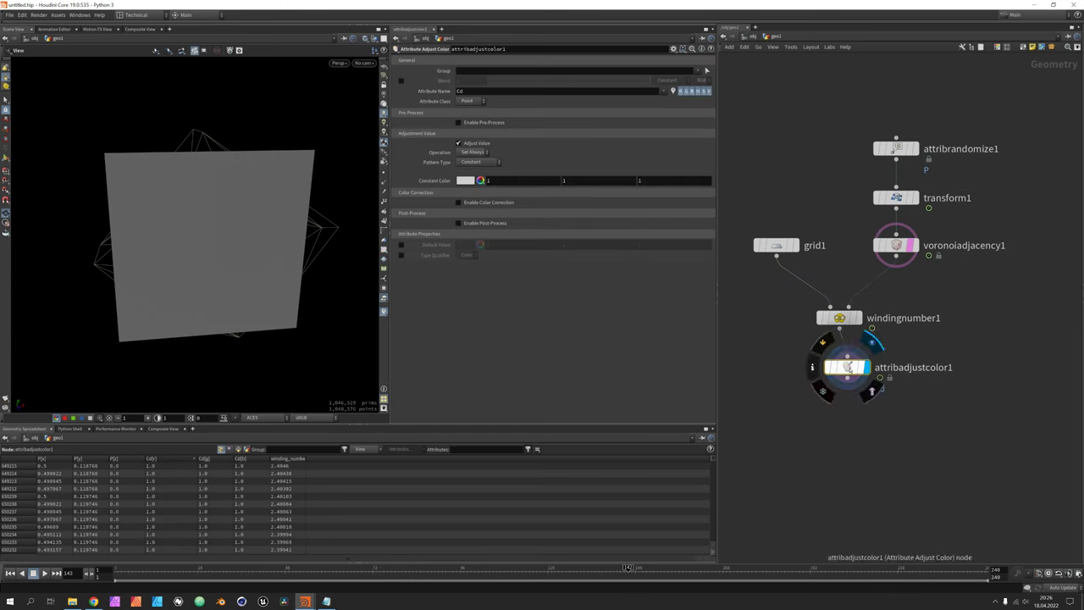
left_click(478, 161)
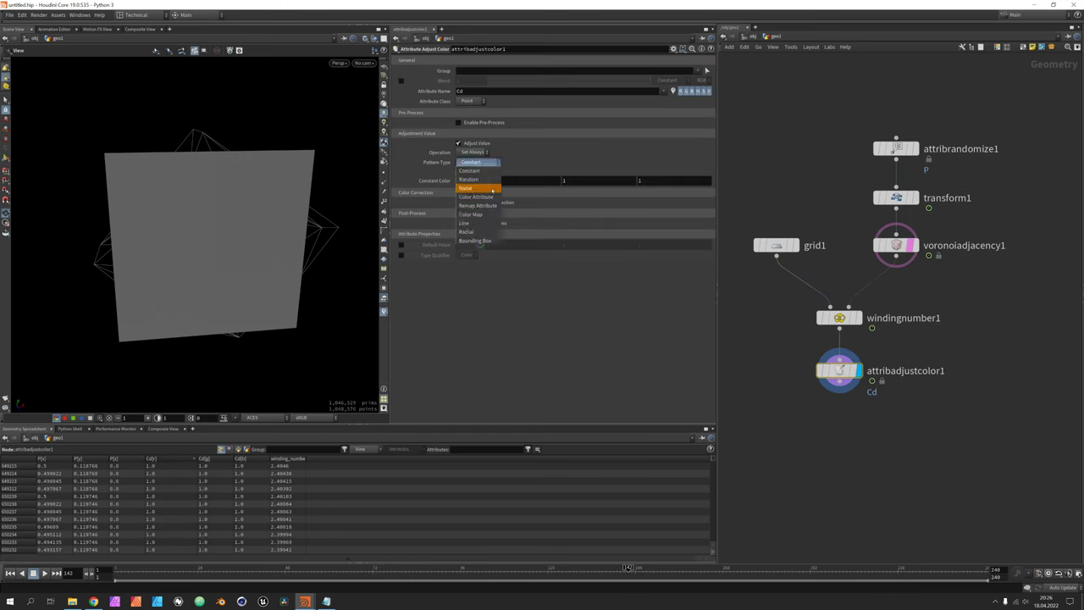
left_click(472, 206)
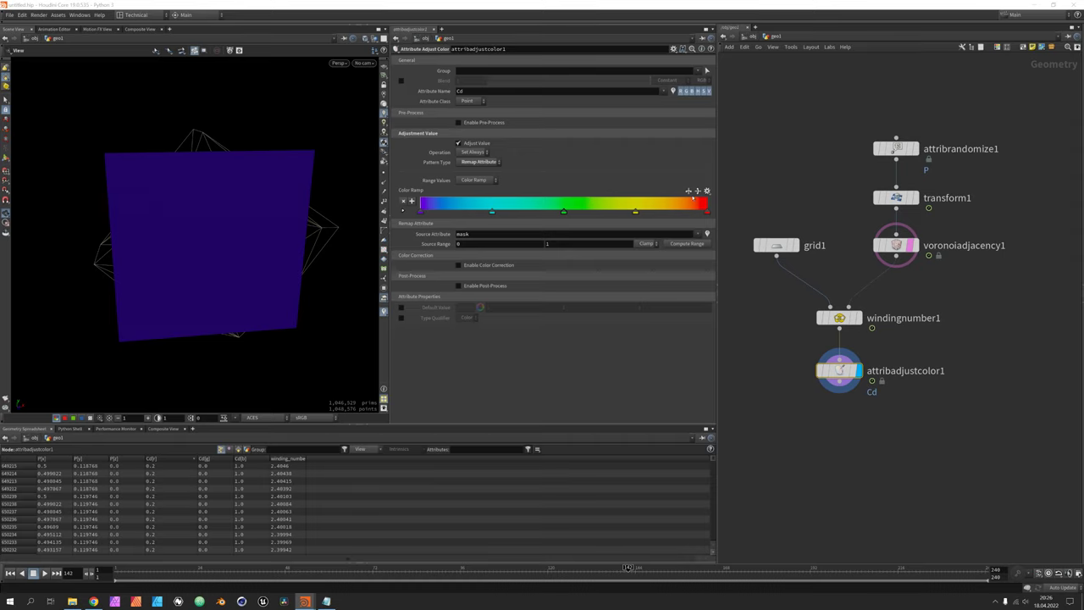
Try the Grayscale preset on the color ramp and return it to Infra Red
left_click(707, 190)
left_click(718, 222)
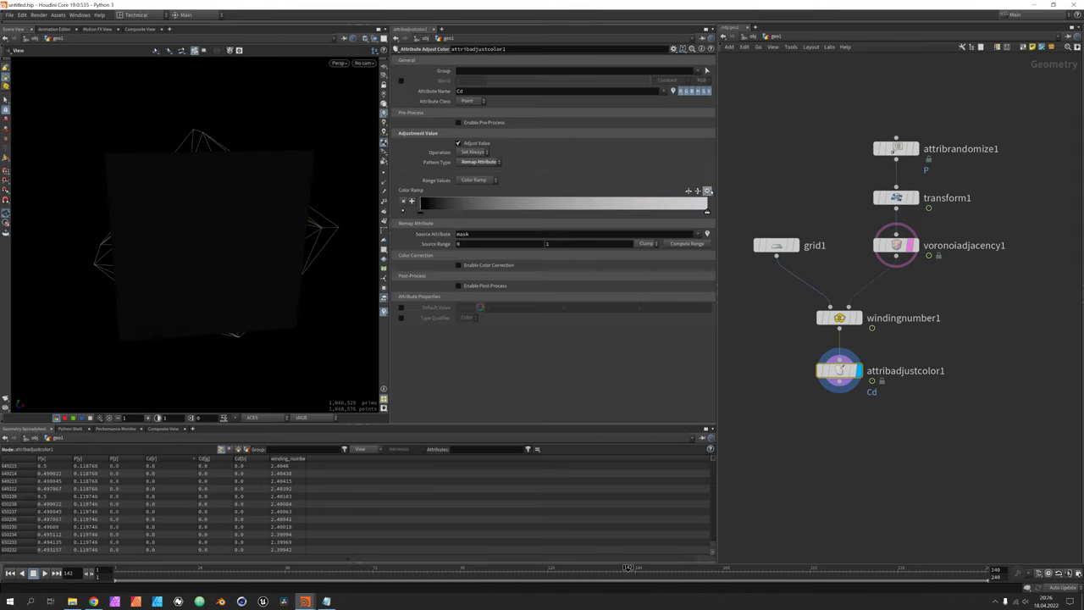
left_click(708, 190)
left_click(718, 243)
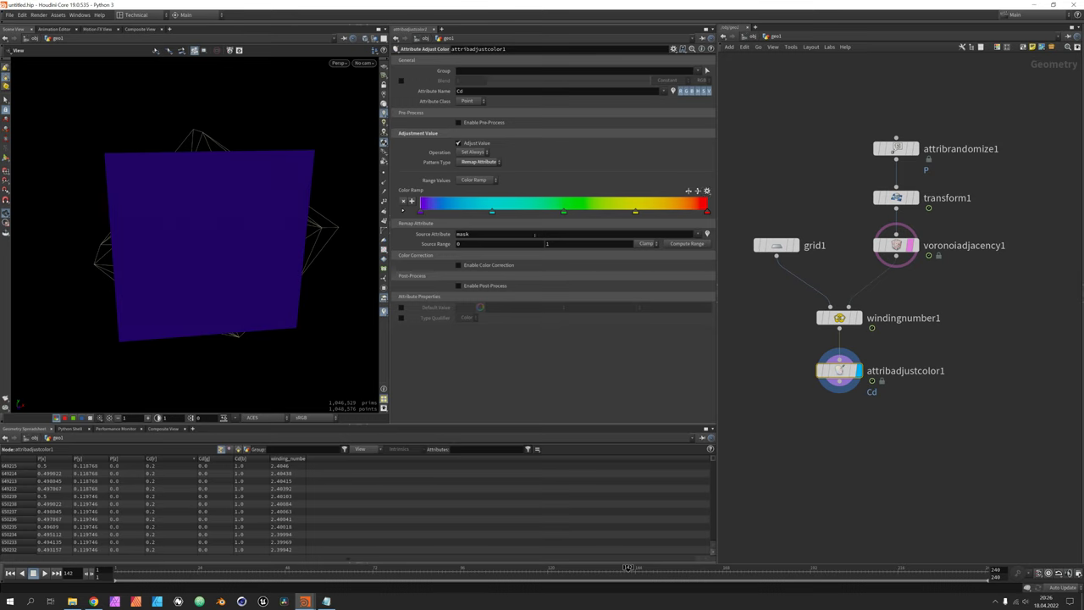
Remap the color from the winding_number attribute with a computed source range, and change the viewport shading to show the colors brighter
left_click(502, 235)
left_click(699, 235)
left_click(718, 243)
left_click_drag(256, 253, 316, 246)
left_click(365, 40)
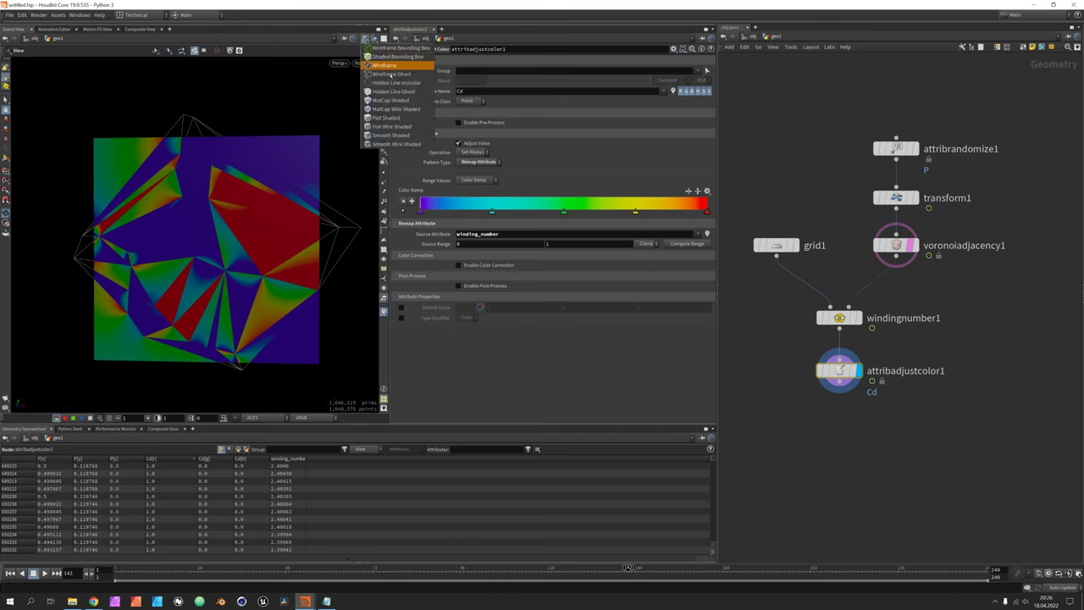
left_click(398, 137)
double_click(530, 245)
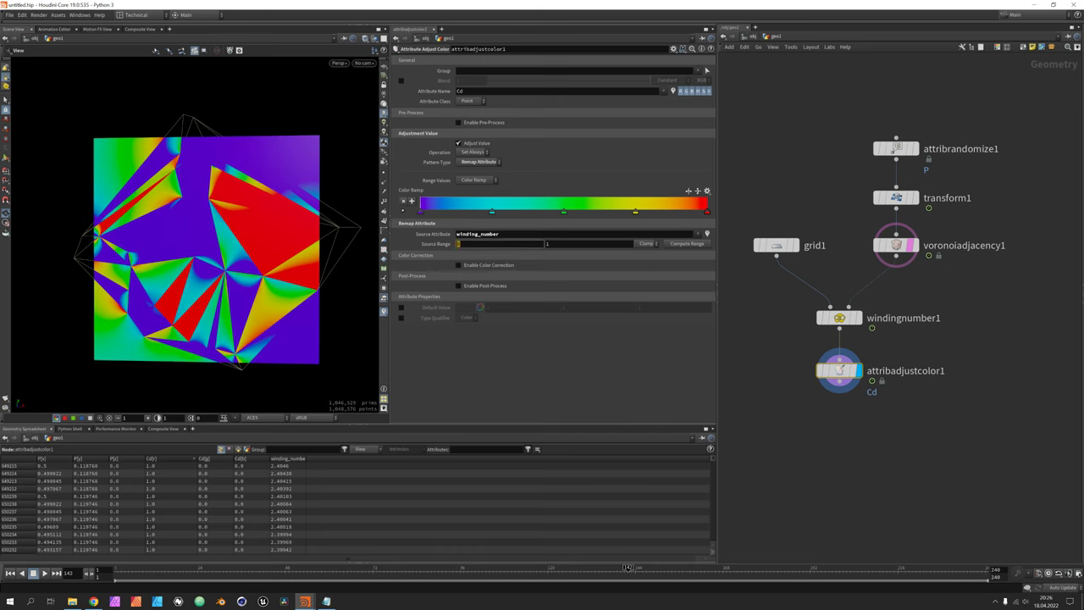
left_click(687, 244)
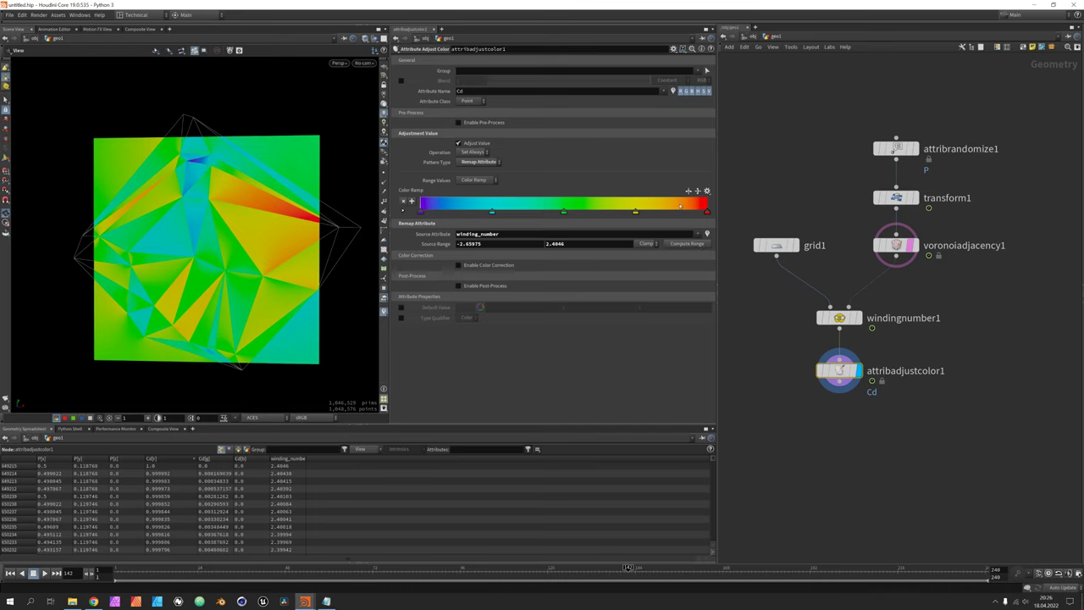
Apply the Magma preset to the color ramp and play the animation to check the colored pattern
left_click_drag(637, 213, 638, 243)
left_click(707, 191)
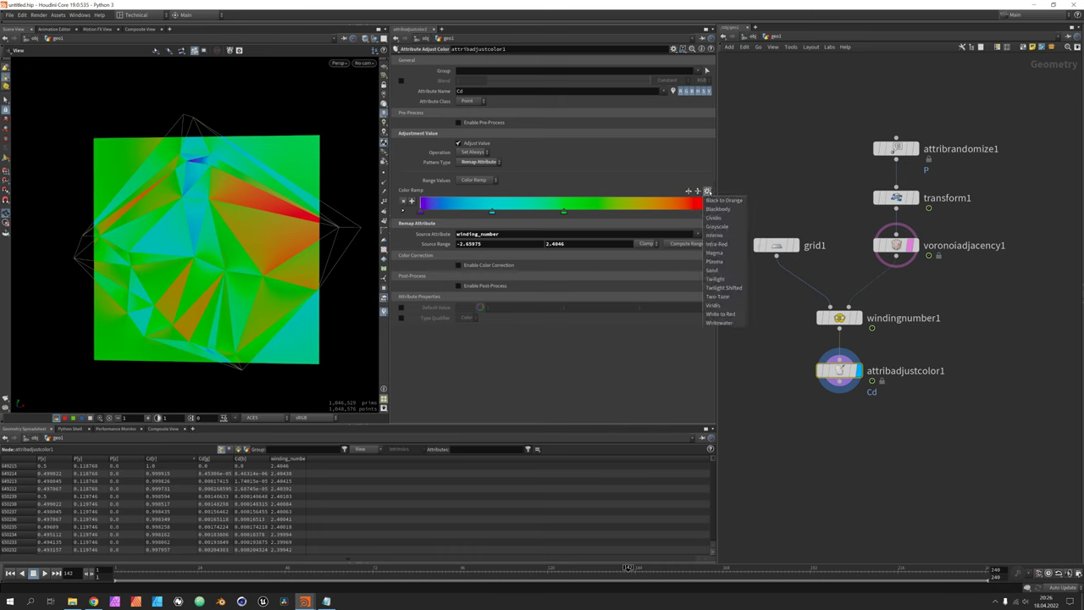
left_click(721, 245)
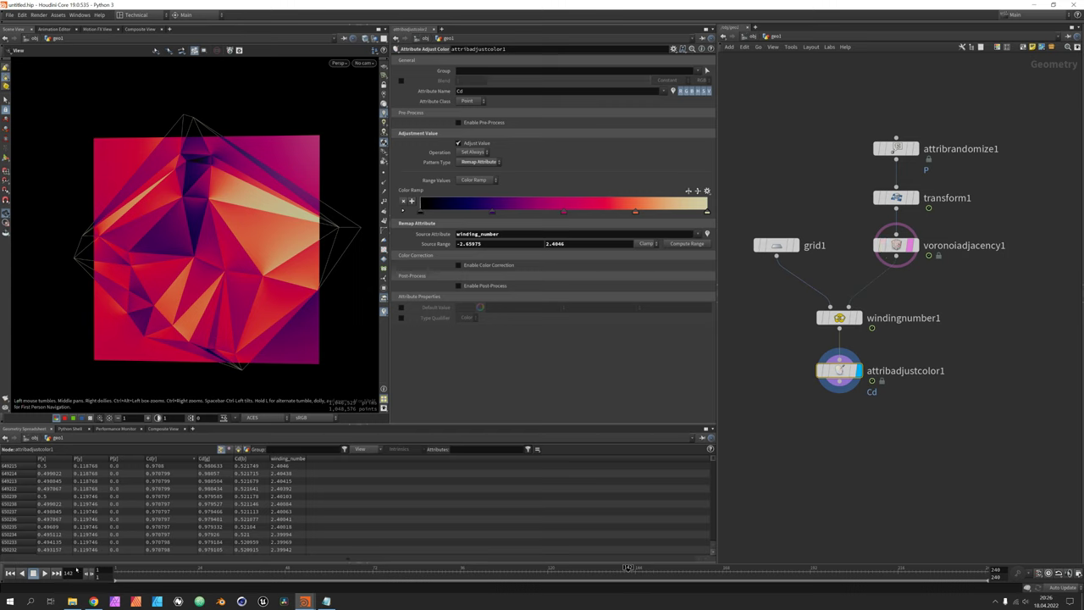
left_click(45, 573)
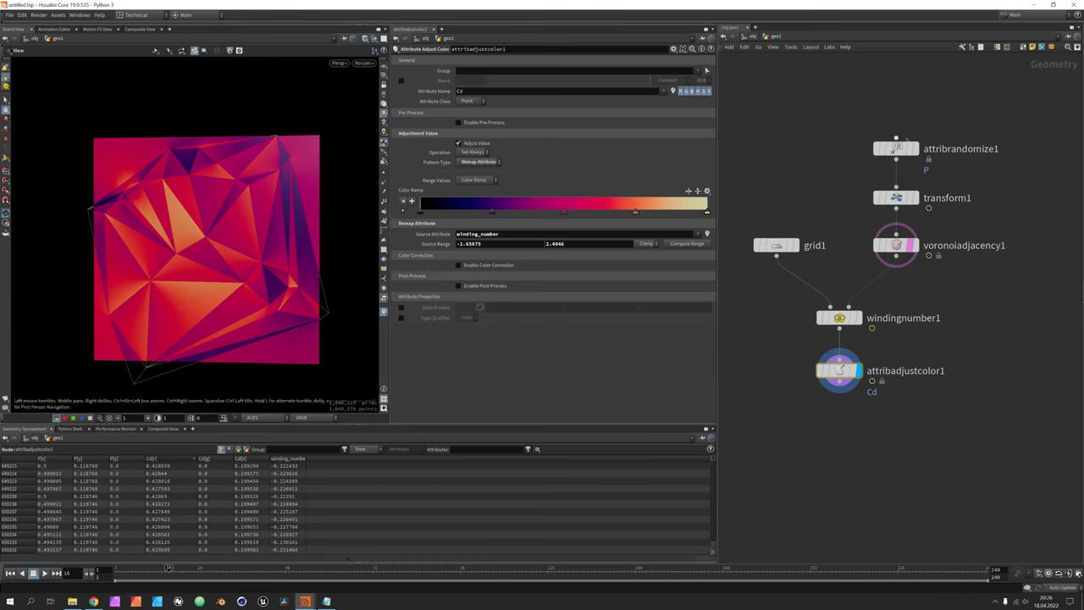
Set the Attribute Randomize node's Visualize as Points count to 12
left_click(896, 148)
left_click(436, 118)
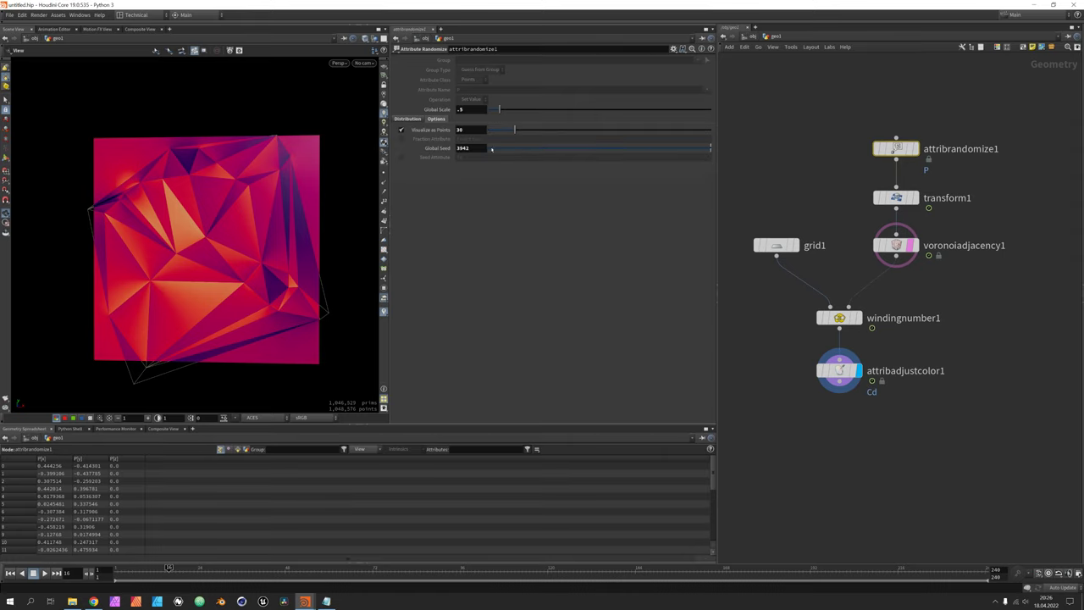
type("12")
key("Return")
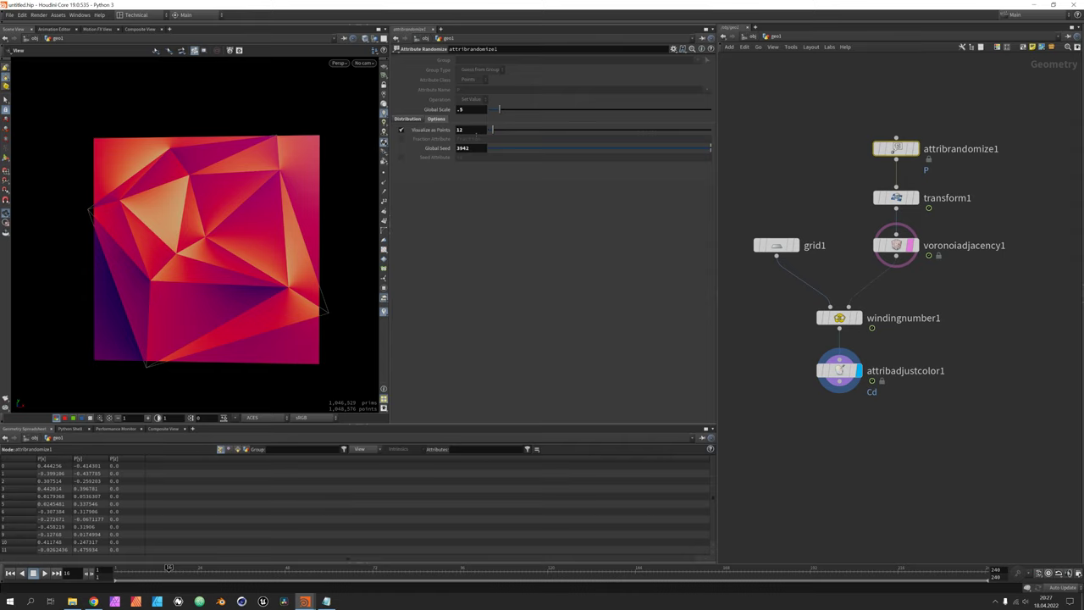